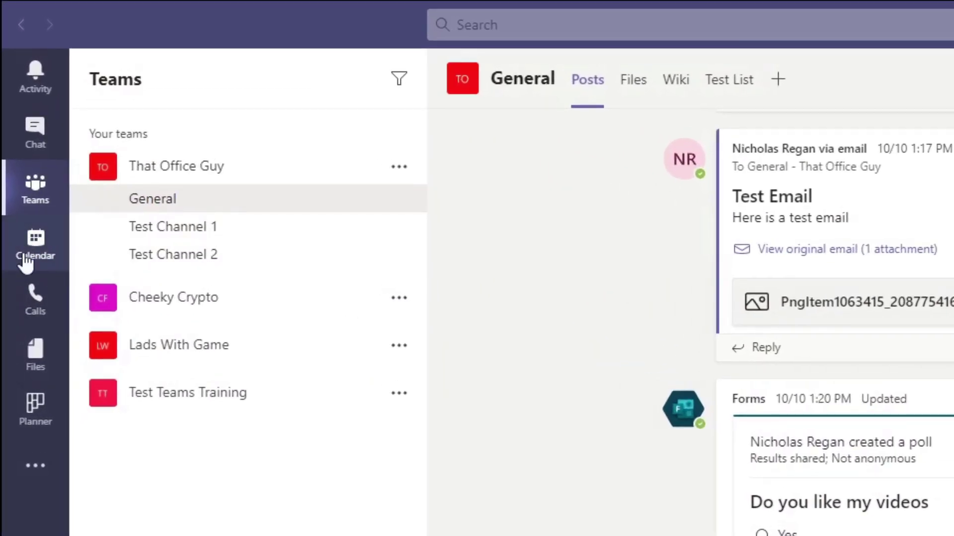
Step: Start a Meet now instant meeting from the calendar and move the pre-join window down slightly
{"action": "left_click", "coordinate": [40, 242]}
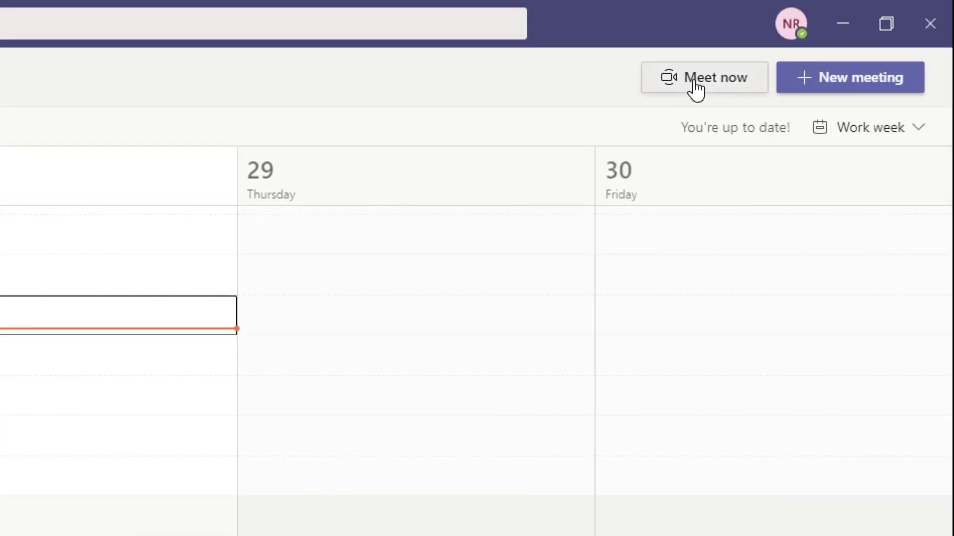
{"action": "left_click", "coordinate": [338, 462]}
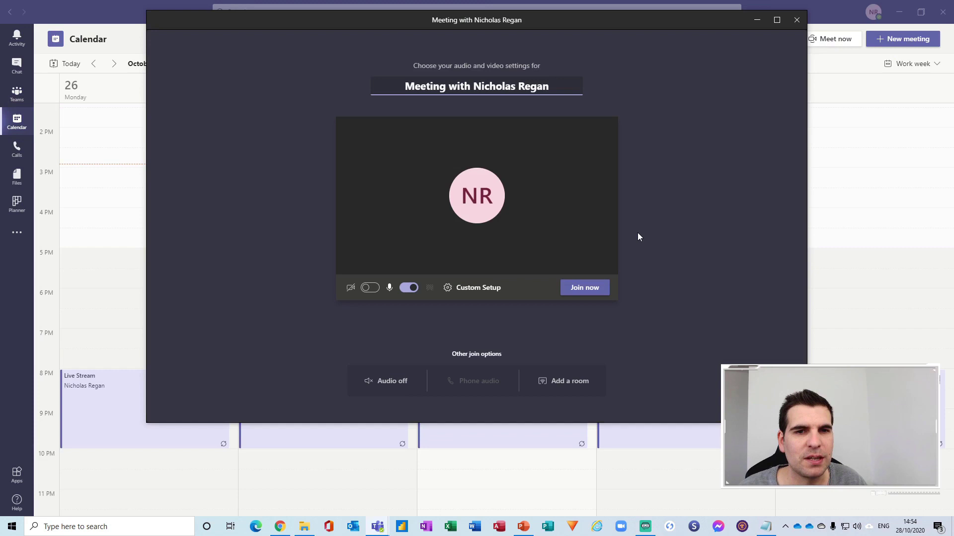
{"action": "mouse_move", "coordinate": [619, 19]}
{"action": "left_mouse_down"}
{"action": "mouse_move", "coordinate": [628, 58]}
{"action": "mouse_move", "coordinate": [624, 37]}
{"action": "left_mouse_up"}
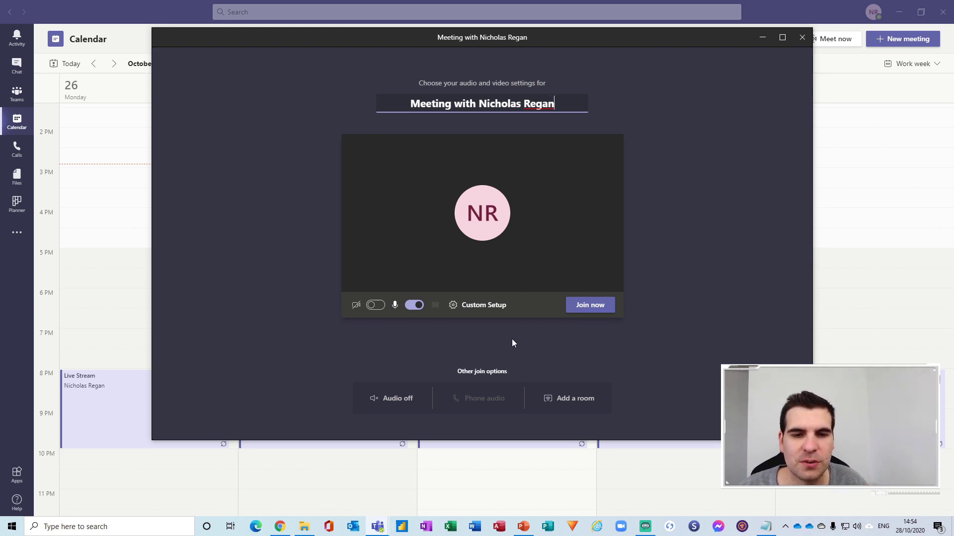
Step: Turn the camera and microphone on, then open Device settings through Custom Setup
{"action": "left_click", "coordinate": [376, 306]}
{"action": "mouse_move", "coordinate": [469, 310]}
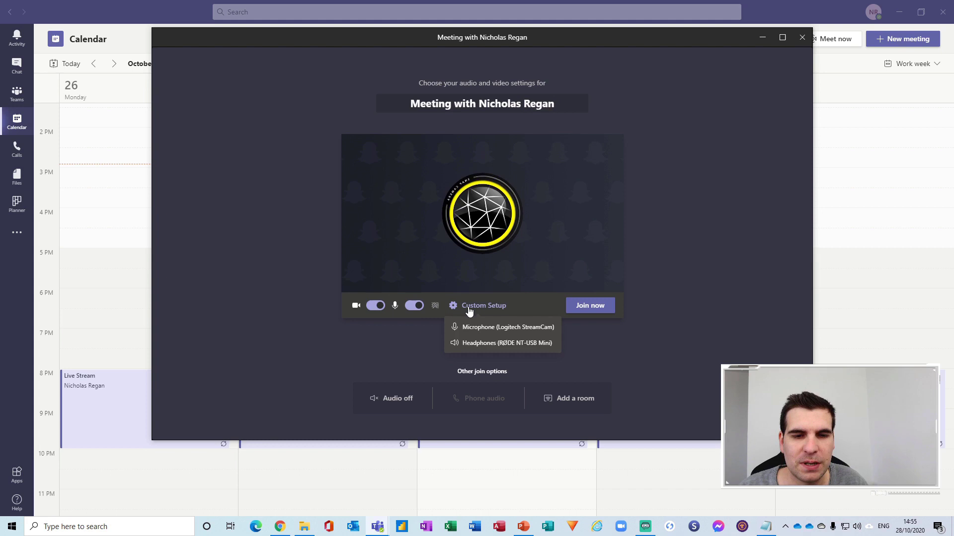
{"action": "left_click", "coordinate": [413, 305]}
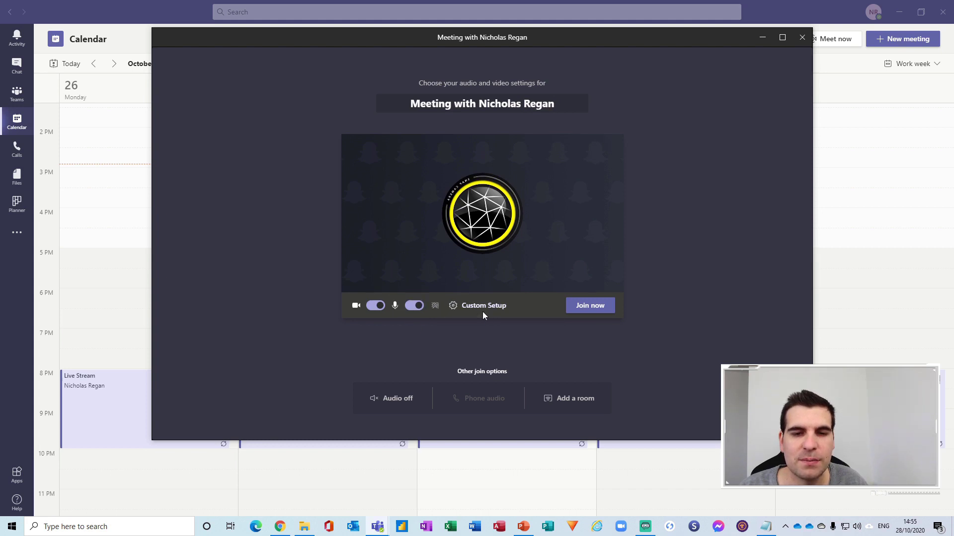
{"action": "mouse_move", "coordinate": [457, 310]}
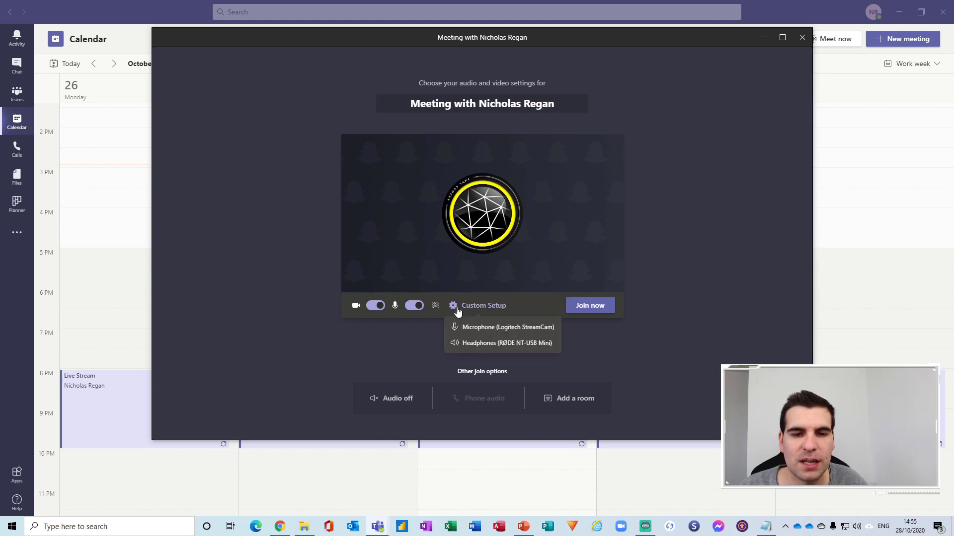
{"action": "left_click", "coordinate": [485, 306]}
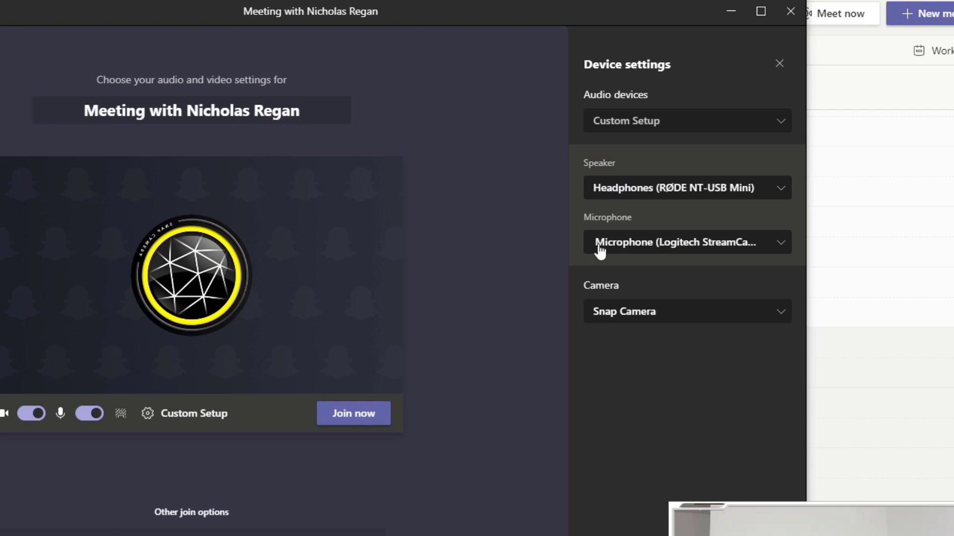
Step: Close Device settings and set the pre-join camera background to Blur
{"action": "left_click", "coordinate": [778, 63]}
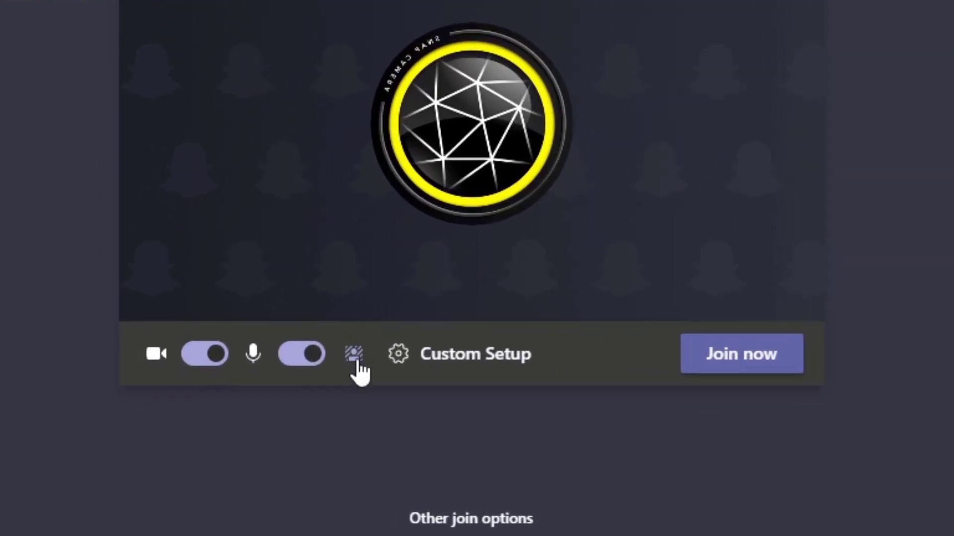
{"action": "left_click", "coordinate": [355, 361]}
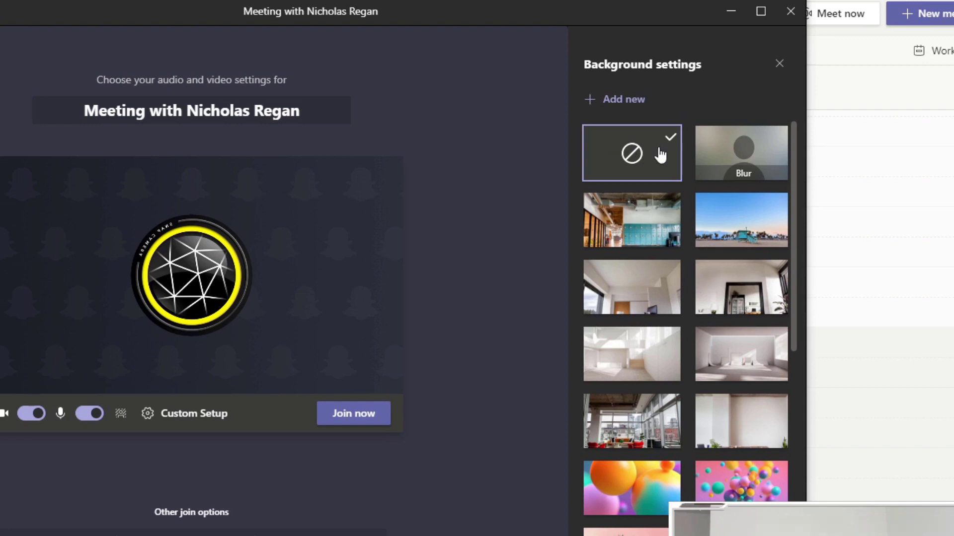
{"action": "left_click", "coordinate": [748, 158]}
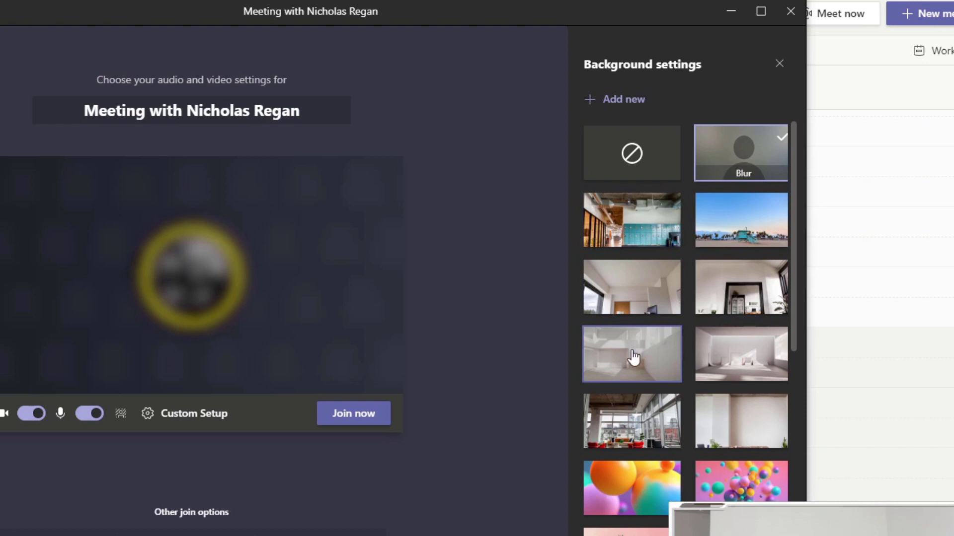
{"action": "scroll", "coordinate": [652, 449], "scroll_direction": "down", "scroll_amount": 1}
{"action": "scroll", "coordinate": [652, 451], "scroll_direction": "down", "scroll_amount": 5}
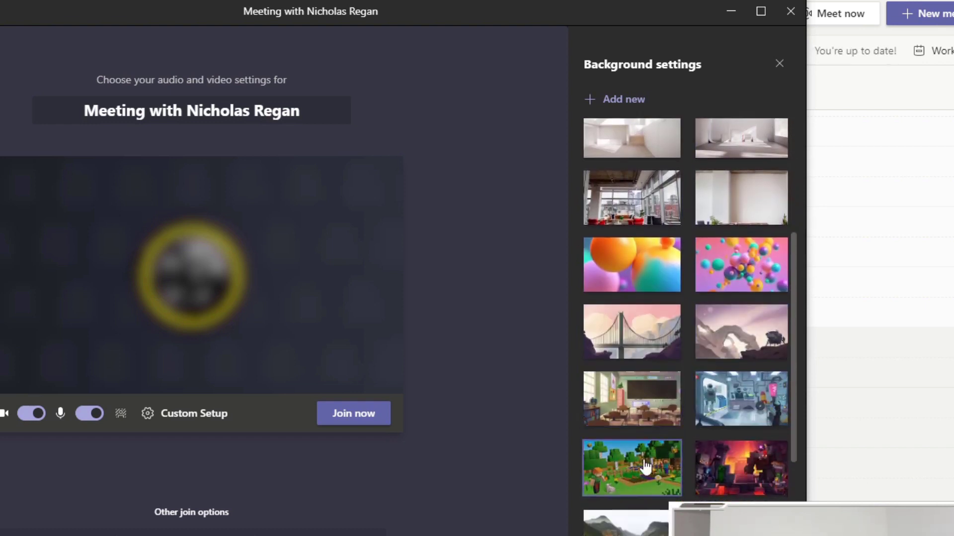
{"action": "scroll", "coordinate": [641, 447], "scroll_direction": "down", "scroll_amount": 3}
{"action": "scroll", "coordinate": [621, 491], "scroll_direction": "down", "scroll_amount": 2}
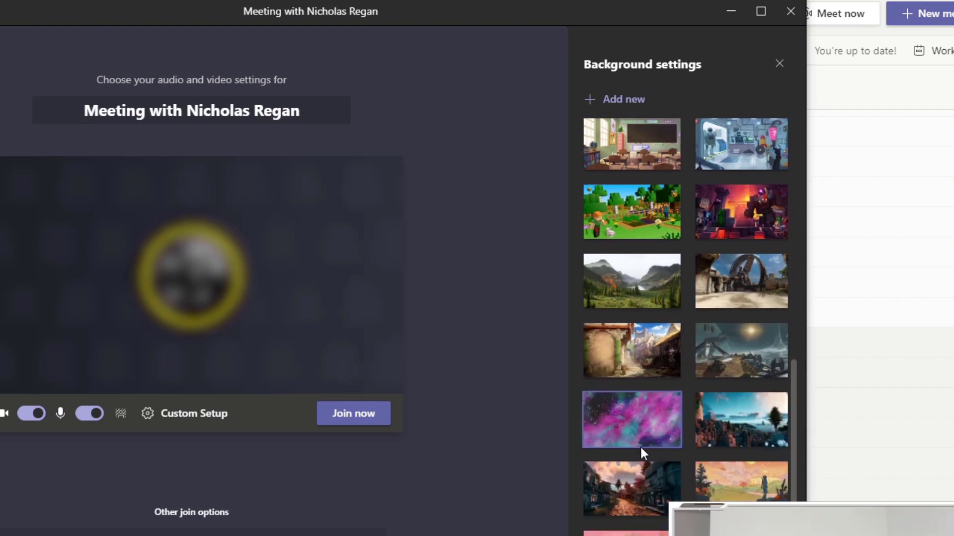
{"action": "scroll", "coordinate": [688, 411], "scroll_direction": "up", "scroll_amount": 12}
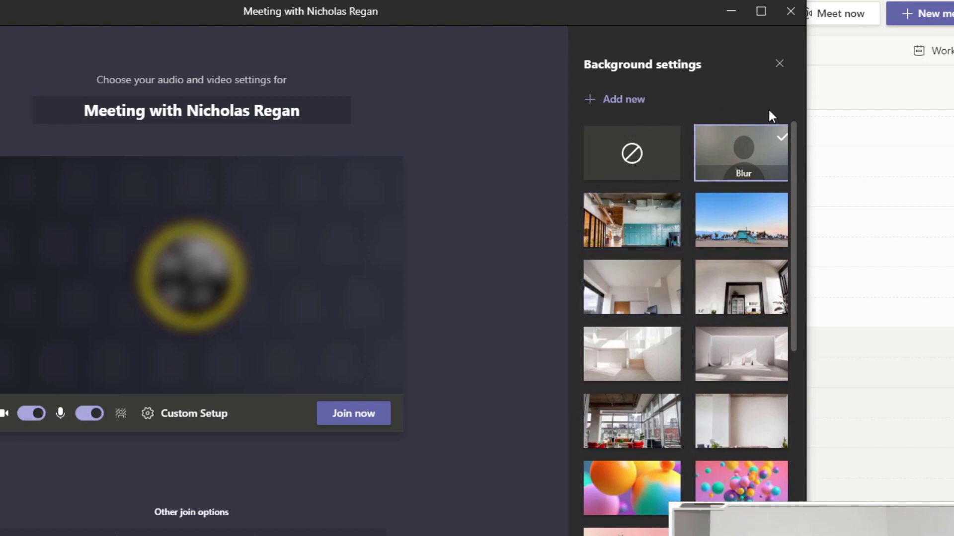
{"action": "left_click", "coordinate": [778, 64]}
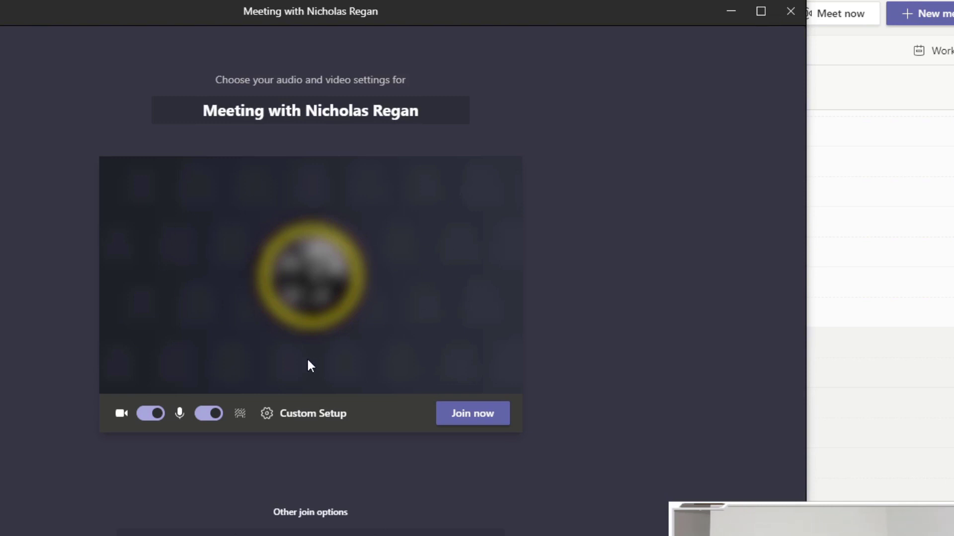
Step: Switch the microphone off and join the meeting with Join now
{"action": "left_click", "coordinate": [210, 414]}
{"action": "left_click", "coordinate": [471, 418]}
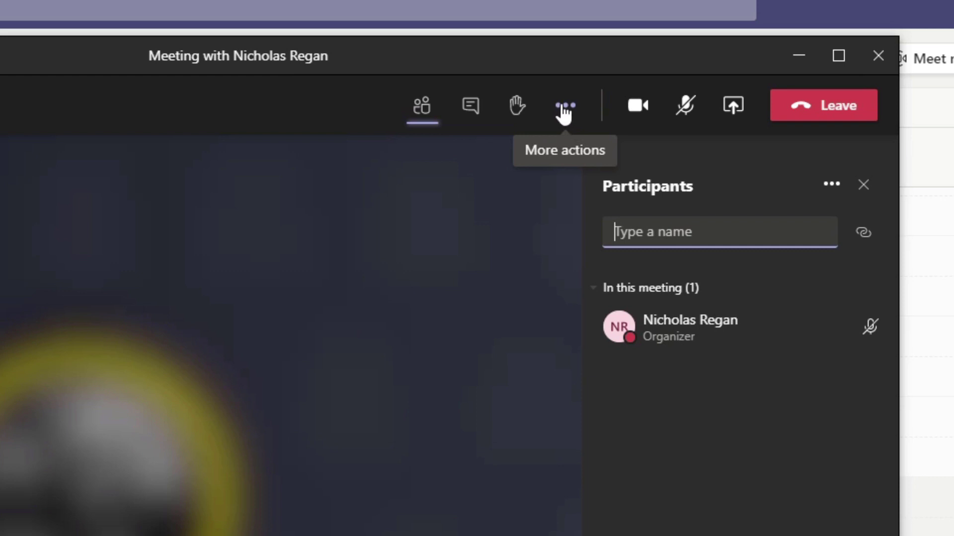
Step: Open Apply background effects from More actions, select Blur, and turn the camera off with Ctrl+Shift+O
{"action": "left_click", "coordinate": [565, 107]}
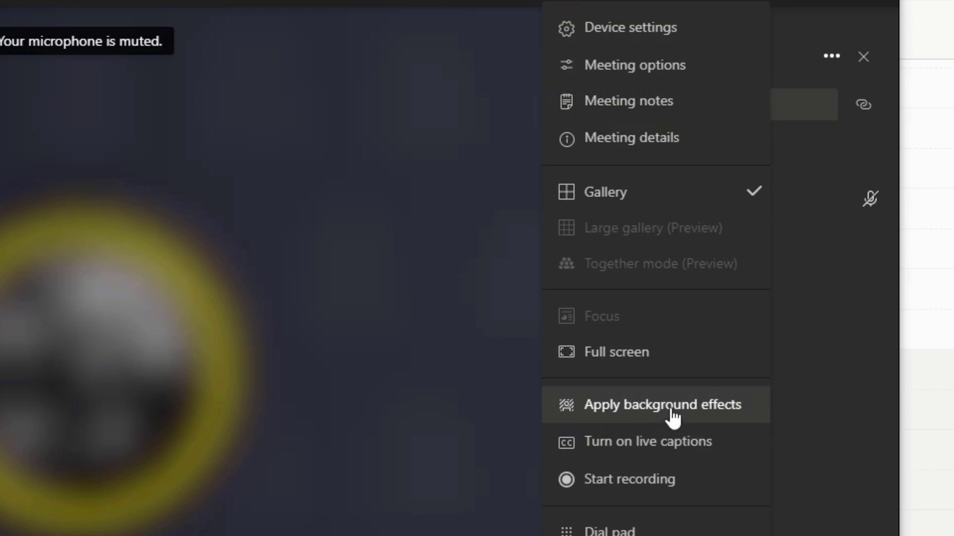
{"action": "left_click", "coordinate": [669, 413]}
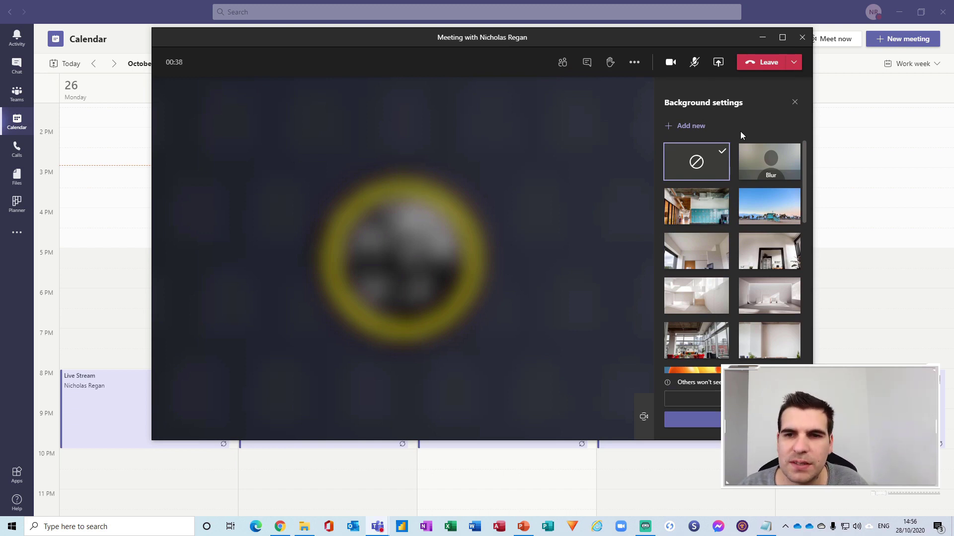
{"action": "left_click", "coordinate": [785, 171]}
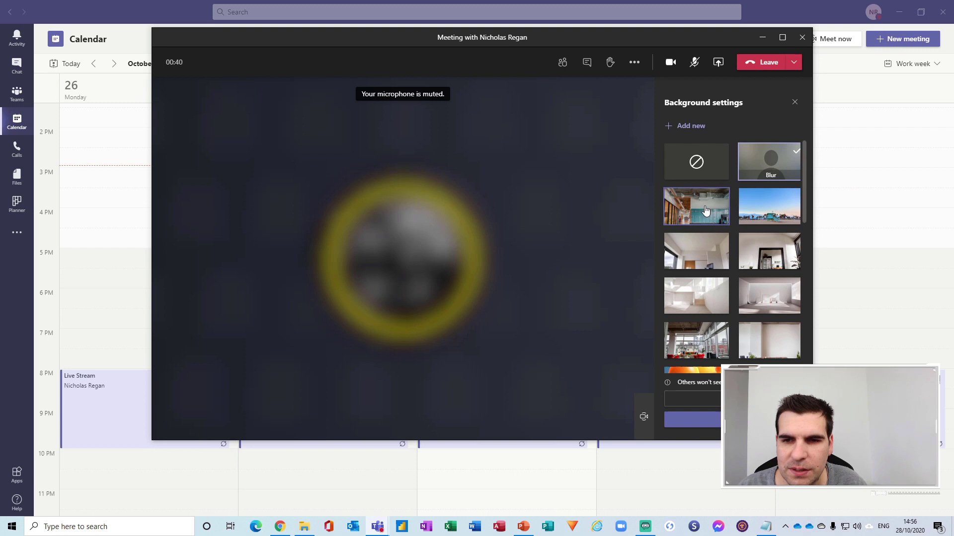
{"action": "scroll", "coordinate": [760, 215], "scroll_direction": "down", "scroll_amount": 3}
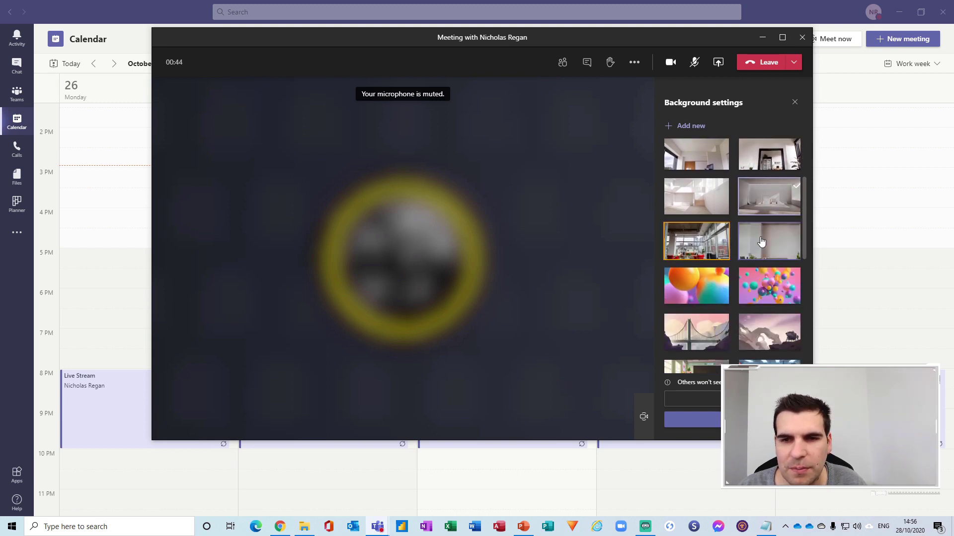
{"action": "scroll", "coordinate": [762, 257], "scroll_direction": "down", "scroll_amount": 6}
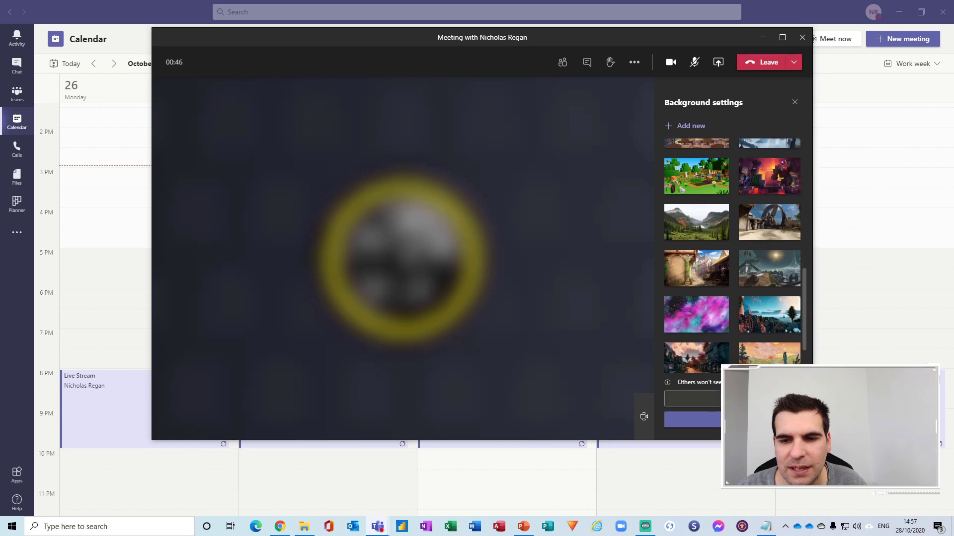
{"action": "scroll", "coordinate": [730, 248], "scroll_direction": "up", "scroll_amount": 8}
{"action": "scroll", "coordinate": [726, 194], "scroll_direction": "up", "scroll_amount": 1}
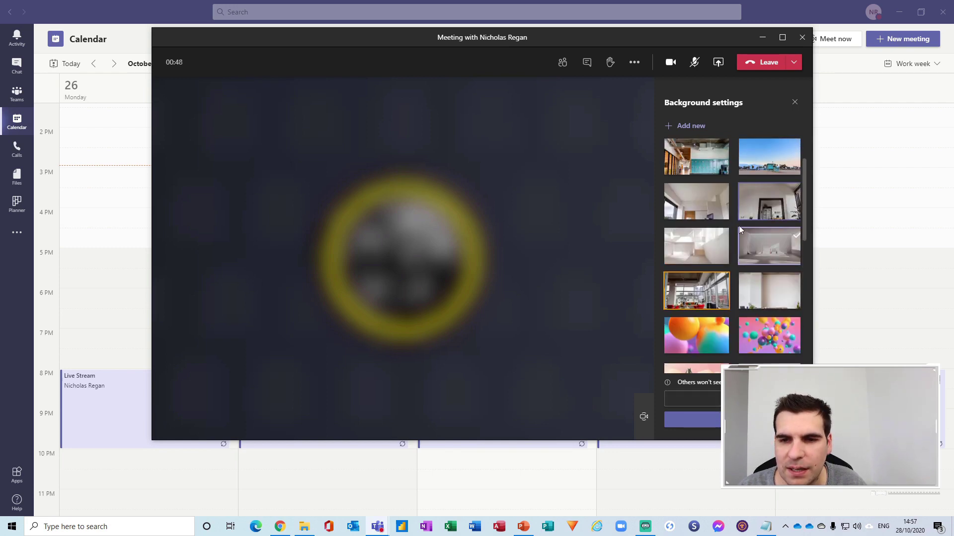
{"action": "key", "text": "ctrl+shift+o"}
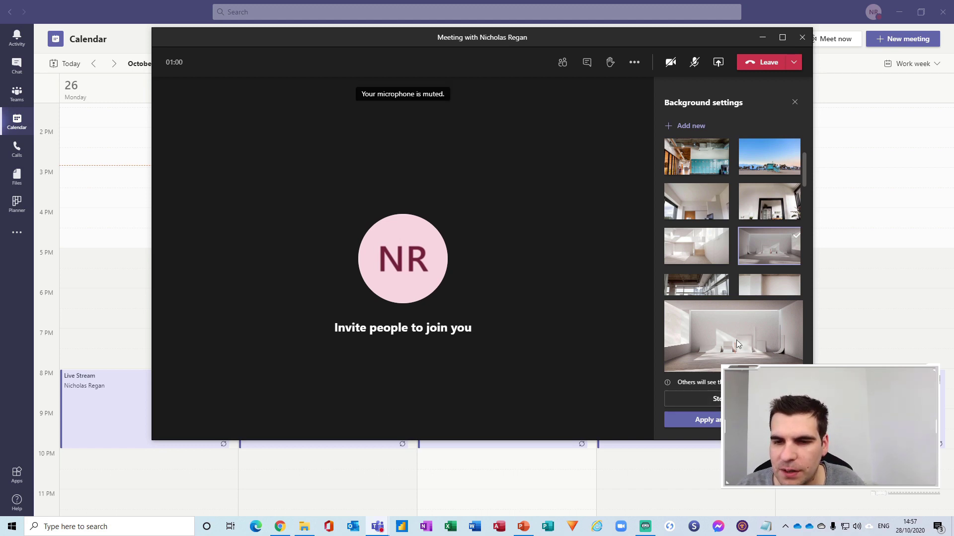
{"action": "scroll", "coordinate": [752, 209], "scroll_direction": "up", "scroll_amount": 1}
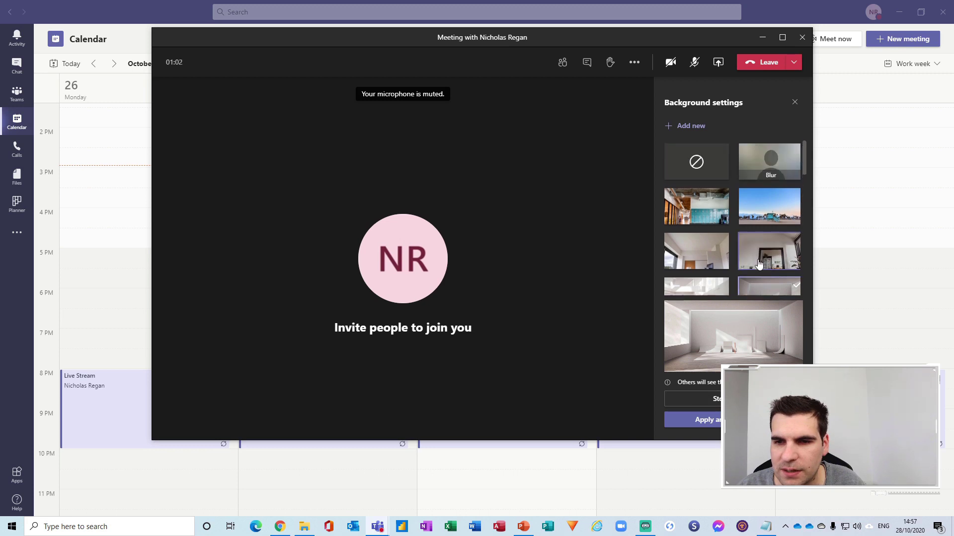
{"action": "scroll", "coordinate": [757, 171], "scroll_direction": "down", "scroll_amount": 3}
{"action": "scroll", "coordinate": [757, 171], "scroll_direction": "up", "scroll_amount": 1}
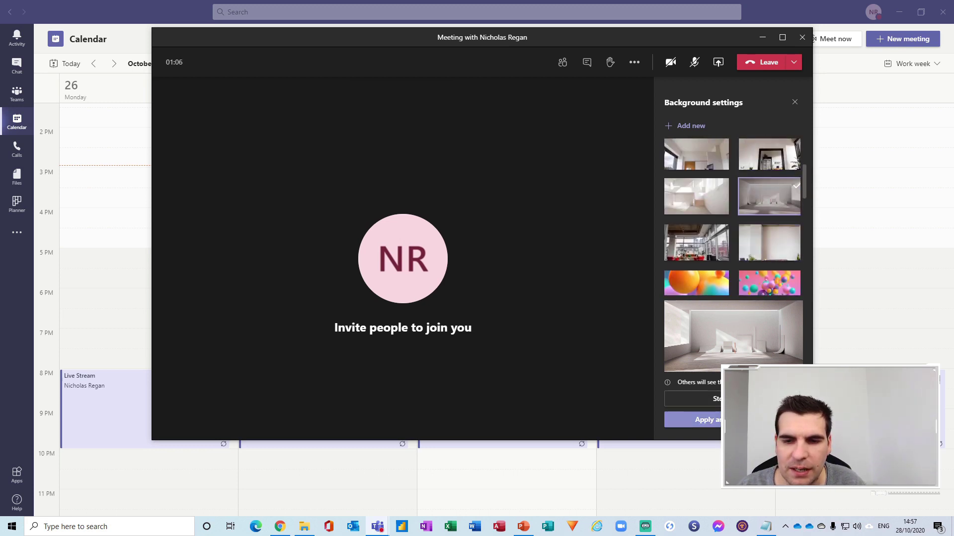
{"action": "left_click", "coordinate": [705, 420]}
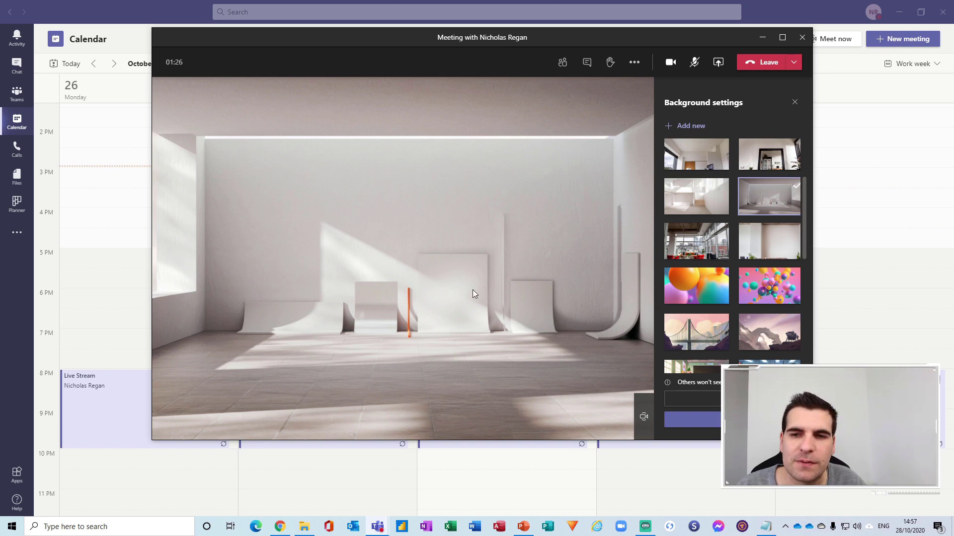
{"action": "scroll", "coordinate": [735, 246], "scroll_direction": "down", "scroll_amount": 1}
{"action": "scroll", "coordinate": [741, 229], "scroll_direction": "up", "scroll_amount": 3}
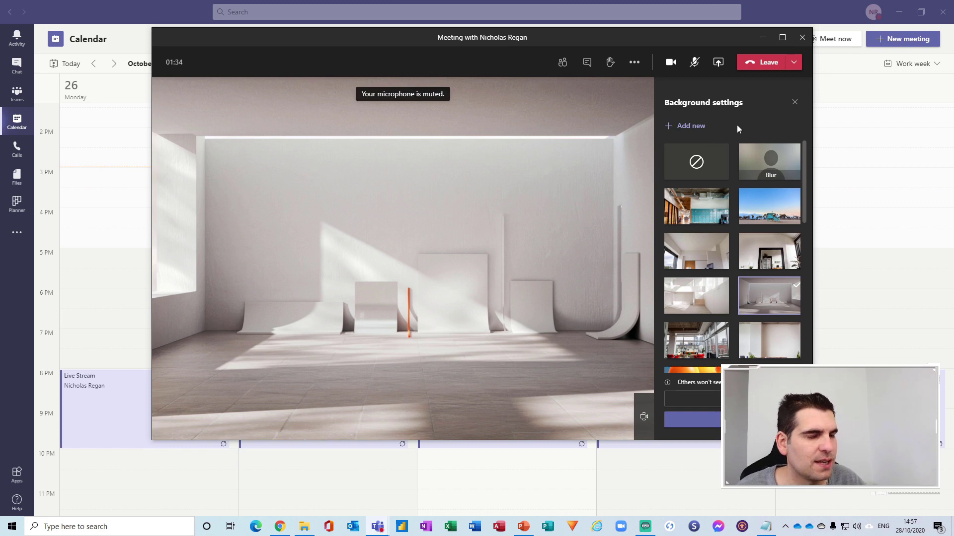
{"action": "scroll", "coordinate": [734, 209], "scroll_direction": "down", "scroll_amount": 10}
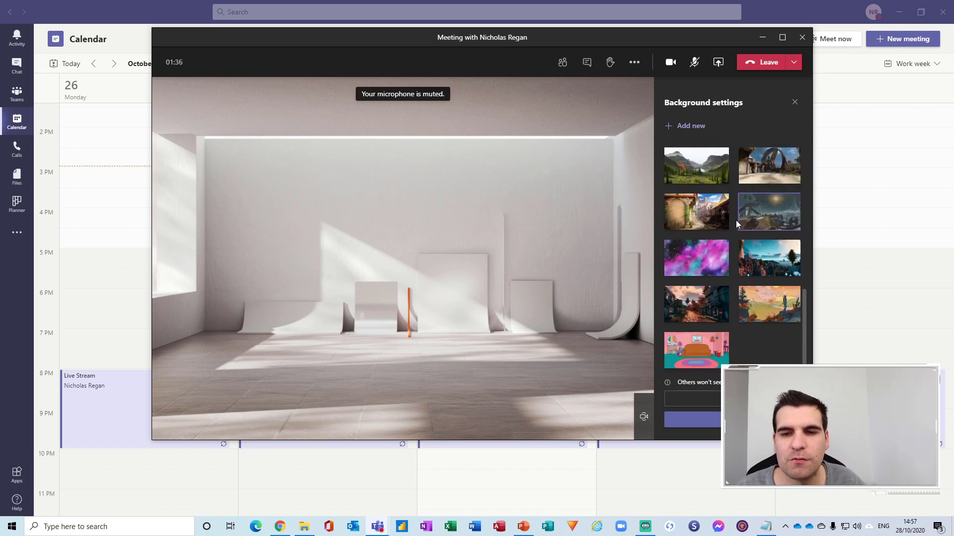
Step: Preview the cartoon living room, classroom, locker office, beach hut, white-room and white studio backgrounds
{"action": "left_click", "coordinate": [701, 349]}
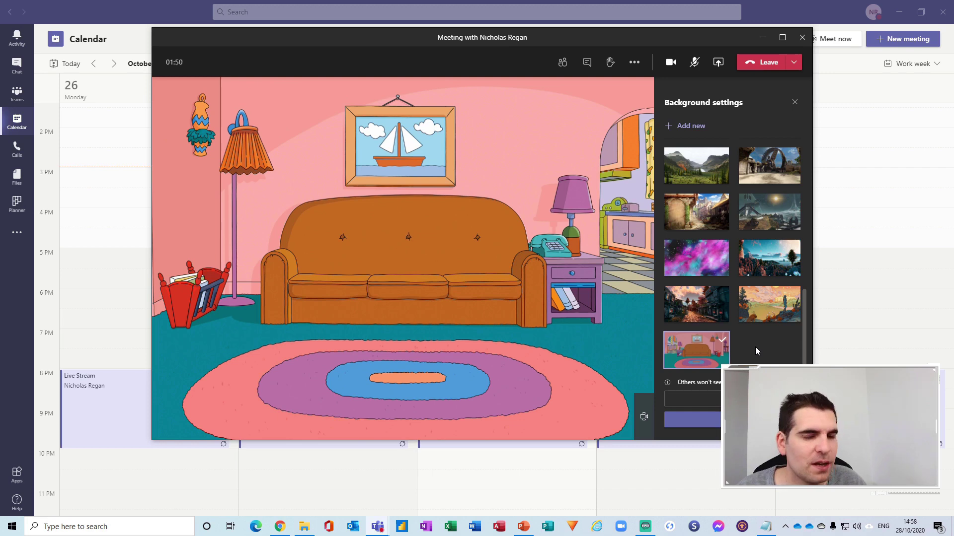
{"action": "scroll", "coordinate": [755, 348], "scroll_direction": "up", "scroll_amount": 4}
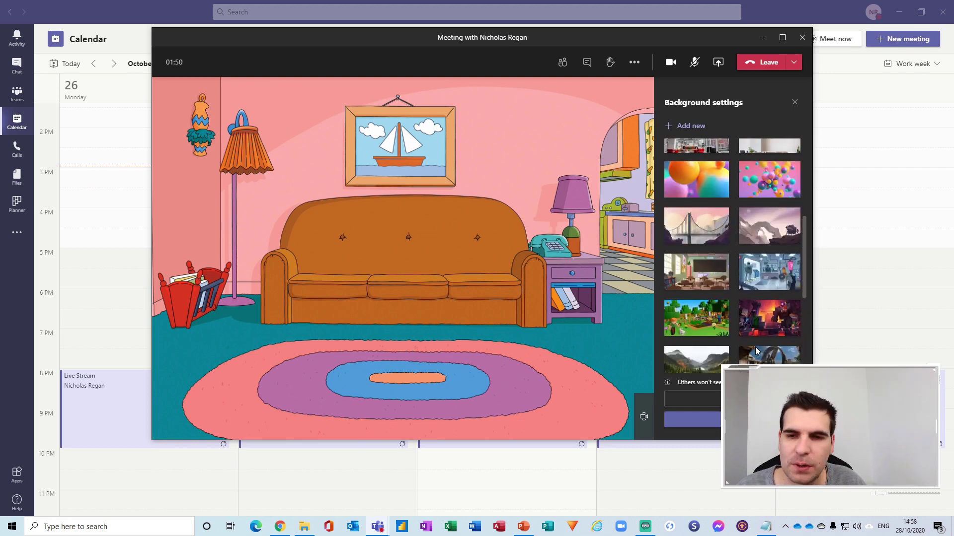
{"action": "left_click", "coordinate": [719, 280]}
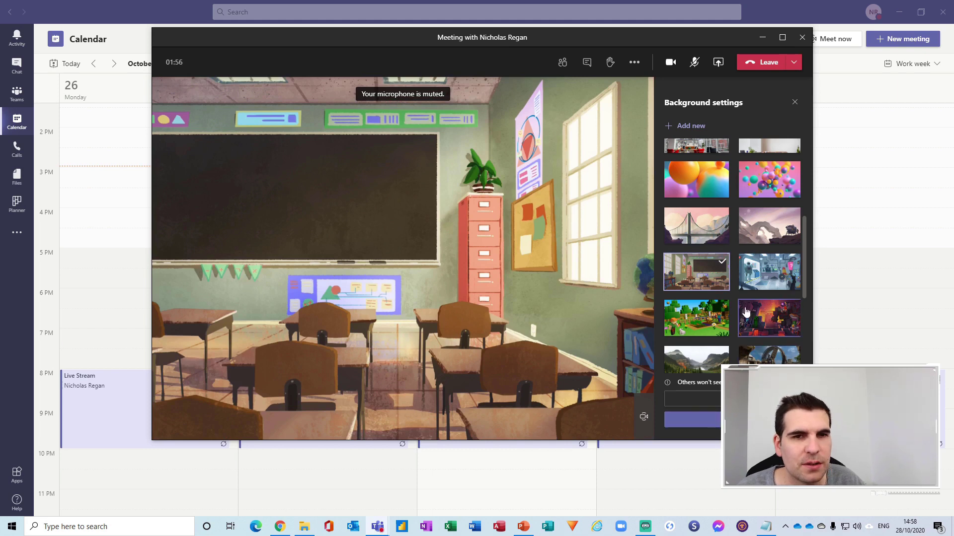
{"action": "scroll", "coordinate": [747, 309], "scroll_direction": "up", "scroll_amount": 4}
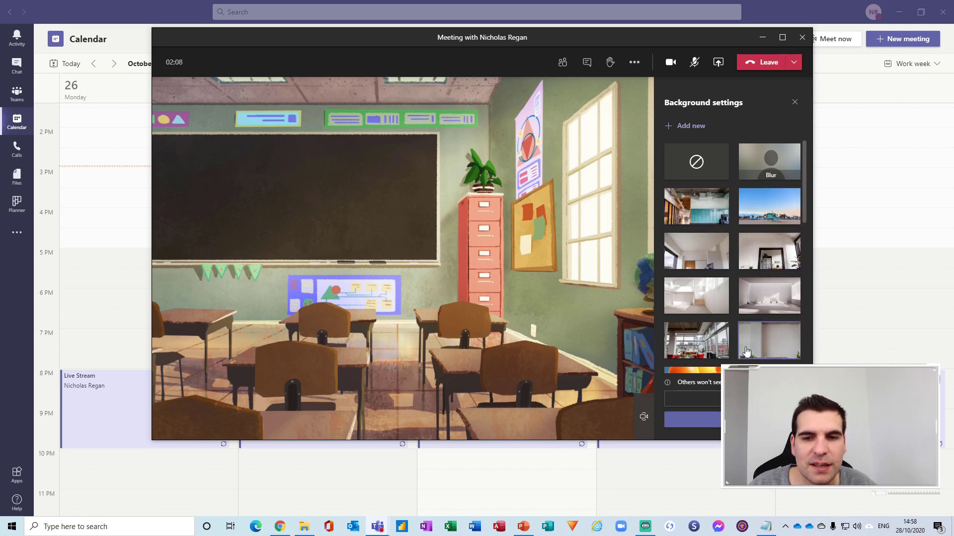
{"action": "scroll", "coordinate": [735, 315], "scroll_direction": "down", "scroll_amount": 3}
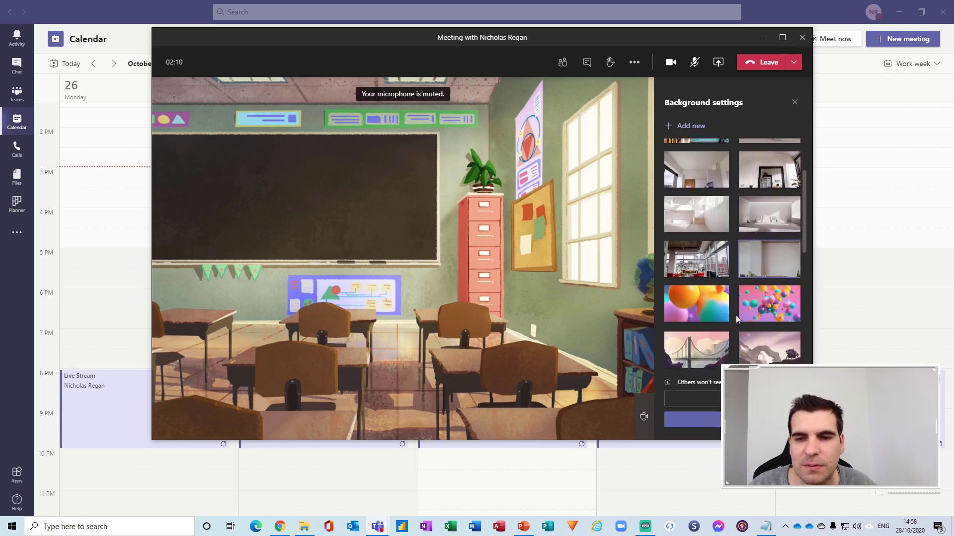
{"action": "scroll", "coordinate": [735, 314], "scroll_direction": "up", "scroll_amount": 2}
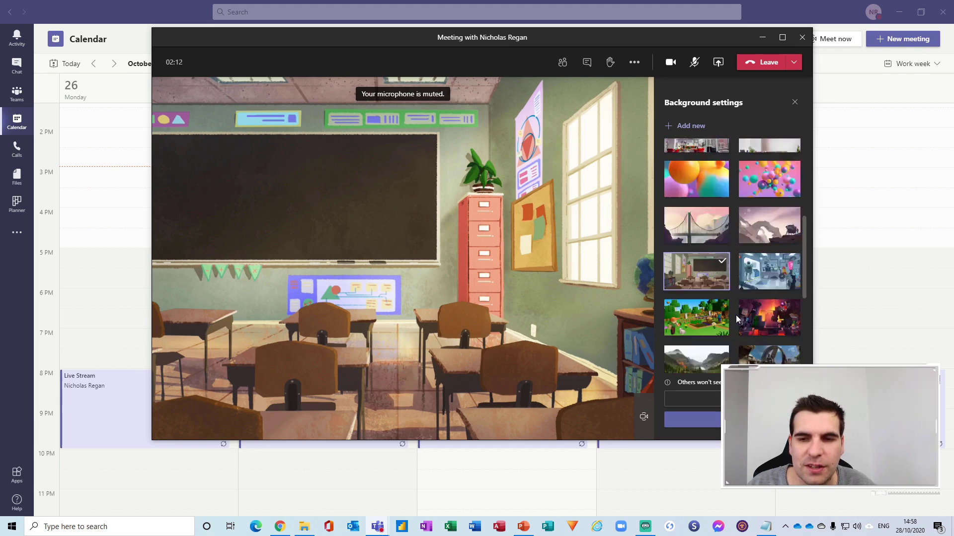
{"action": "scroll", "coordinate": [731, 294], "scroll_direction": "up", "scroll_amount": 4}
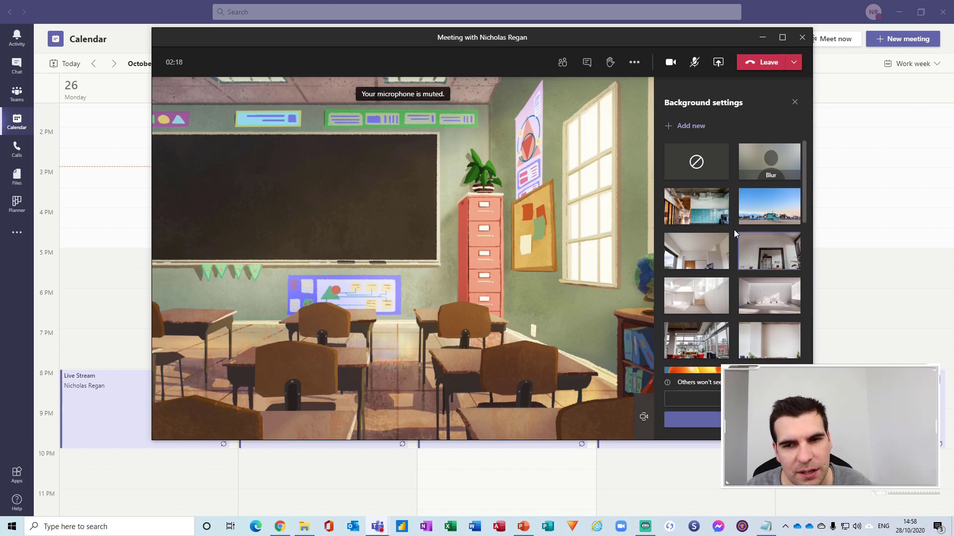
{"action": "left_click", "coordinate": [718, 218]}
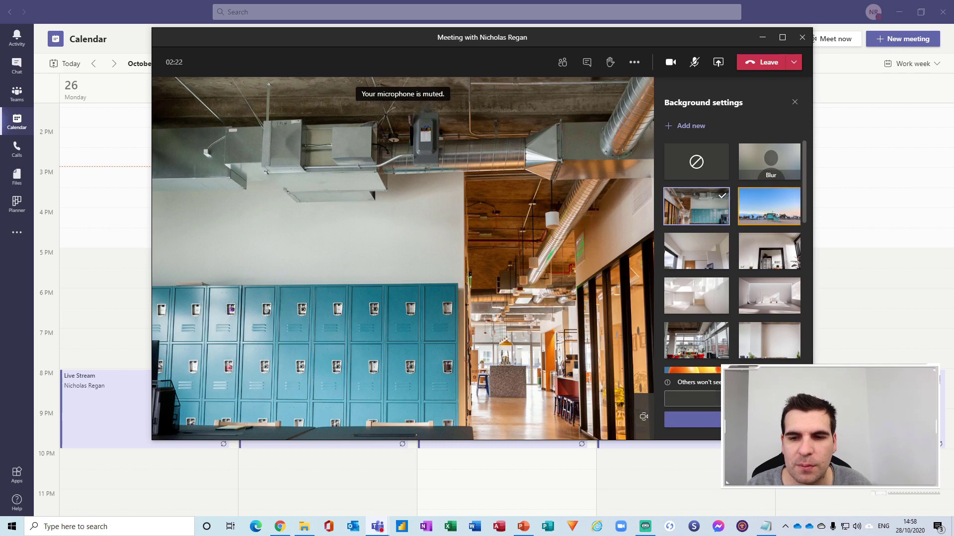
{"action": "left_click", "coordinate": [769, 206]}
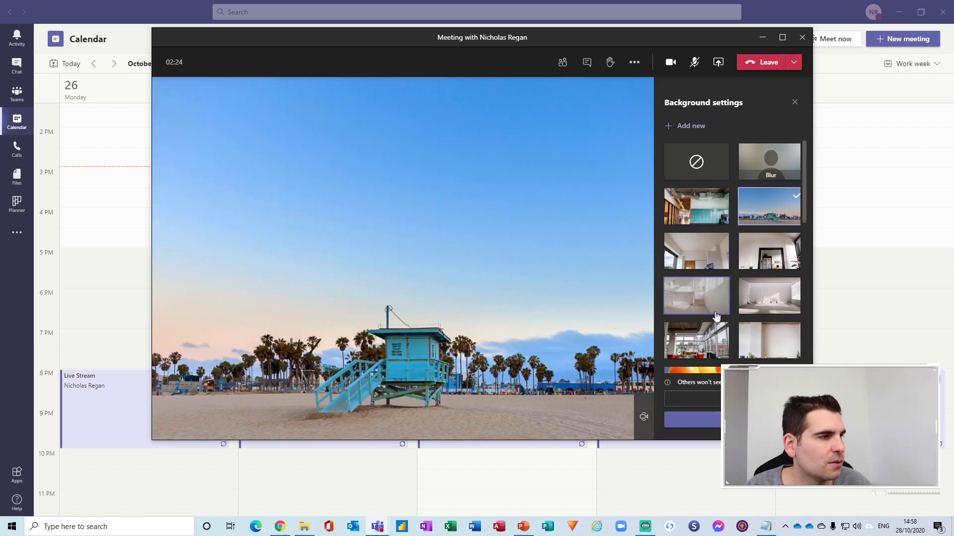
{"action": "left_click", "coordinate": [700, 251]}
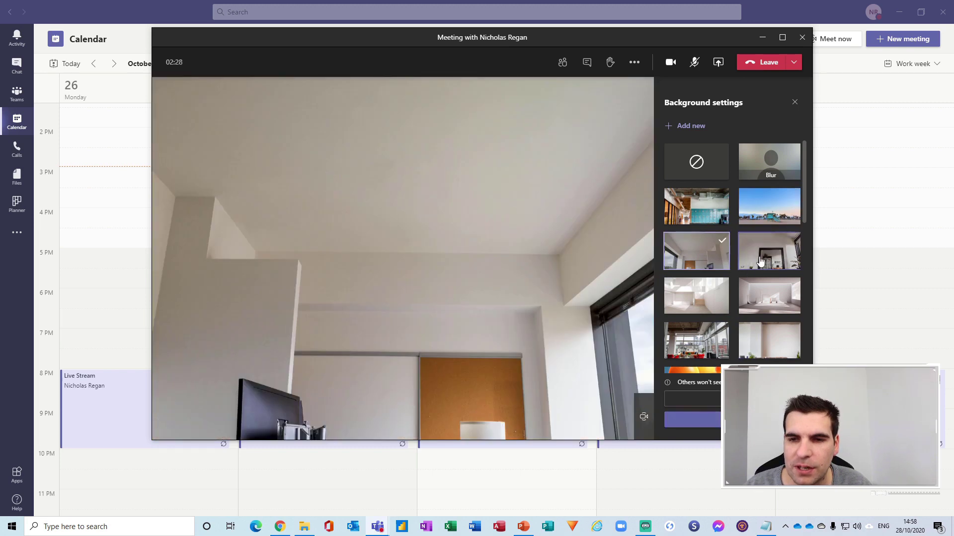
{"action": "left_click", "coordinate": [769, 251]}
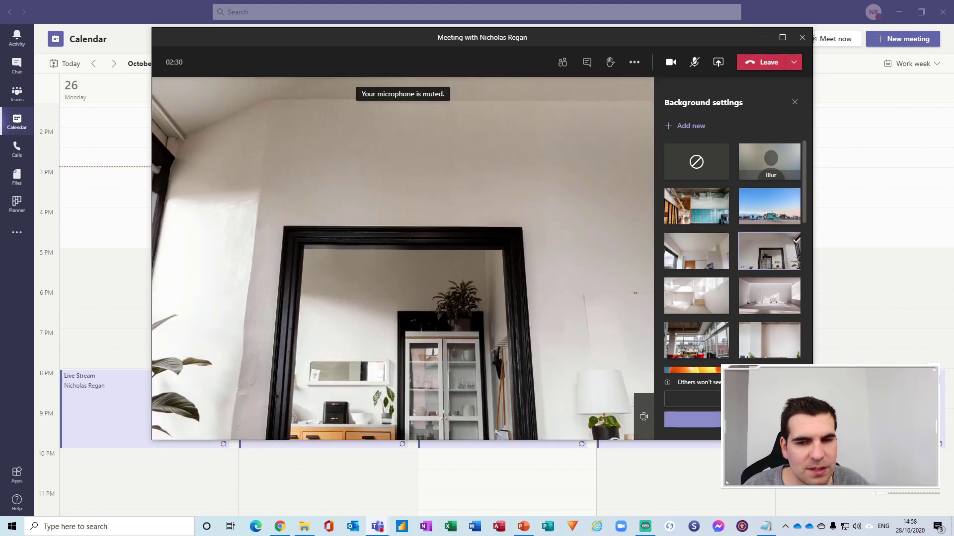
{"action": "left_click", "coordinate": [696, 295]}
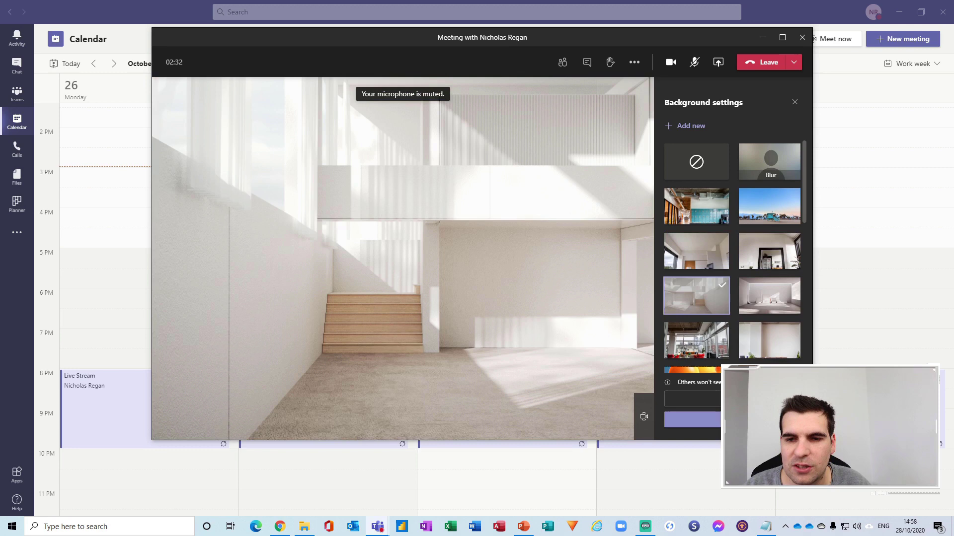
{"action": "left_click", "coordinate": [763, 305]}
Step: Try the open-plan office, white studio, balloons and pink spheres backgrounds, then the illustrated bridge
{"action": "scroll", "coordinate": [741, 315], "scroll_direction": "down", "scroll_amount": 1}
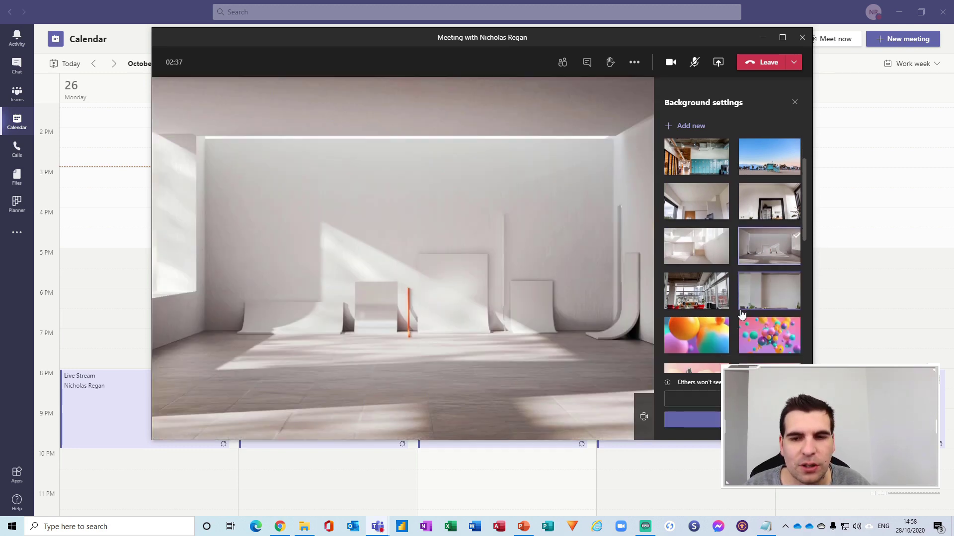
{"action": "scroll", "coordinate": [741, 316], "scroll_direction": "down", "scroll_amount": 1}
{"action": "left_click", "coordinate": [707, 248]}
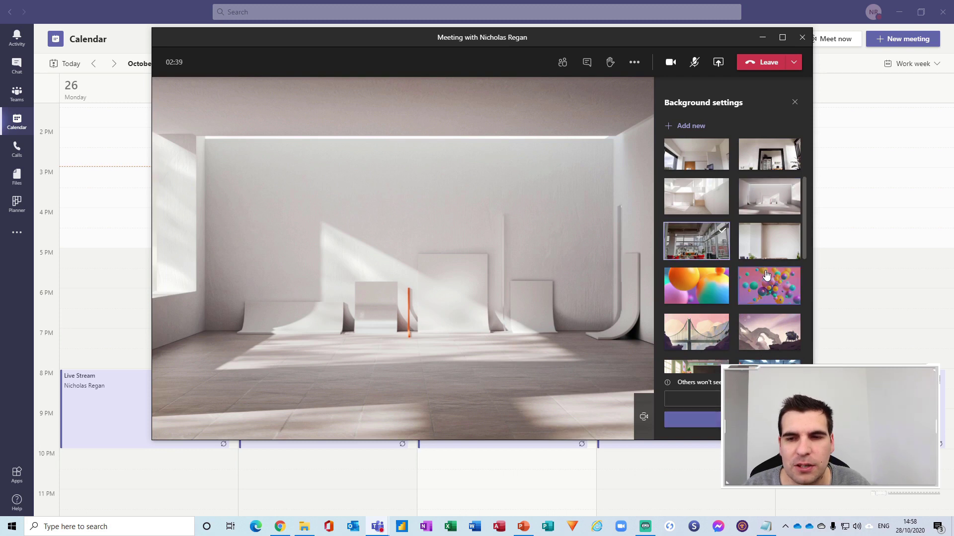
{"action": "left_click", "coordinate": [771, 250]}
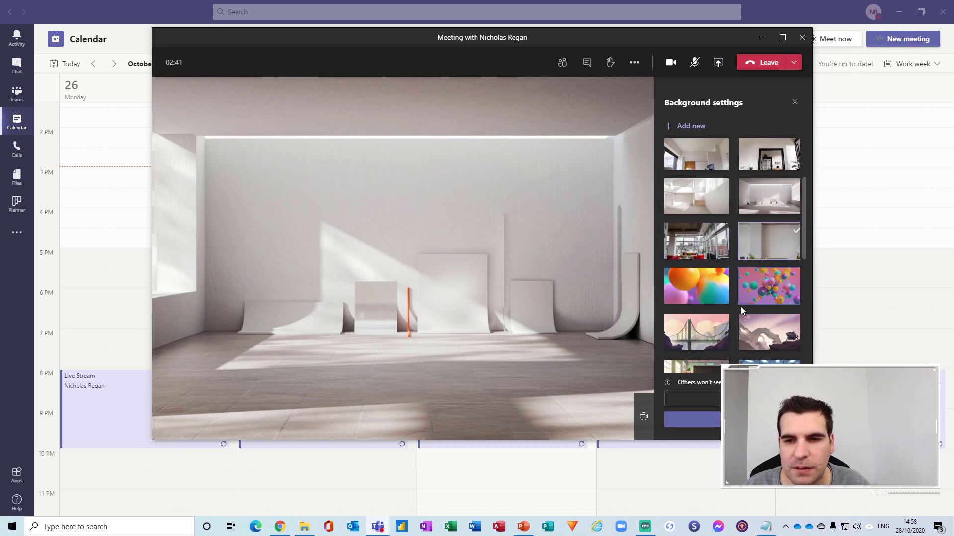
{"action": "left_click", "coordinate": [714, 306]}
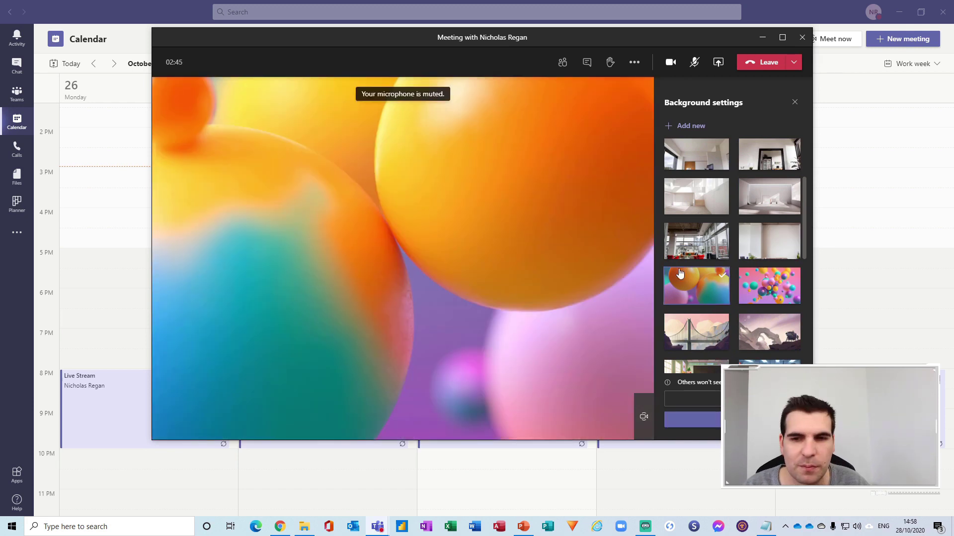
{"action": "left_click", "coordinate": [769, 285]}
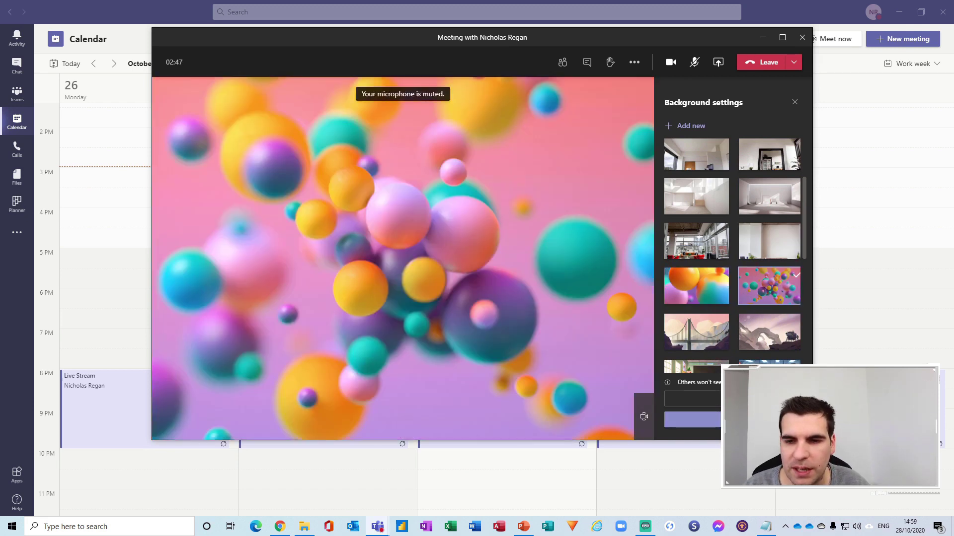
{"action": "scroll", "coordinate": [740, 312], "scroll_direction": "down", "scroll_amount": 3}
{"action": "key", "text": "Return"}
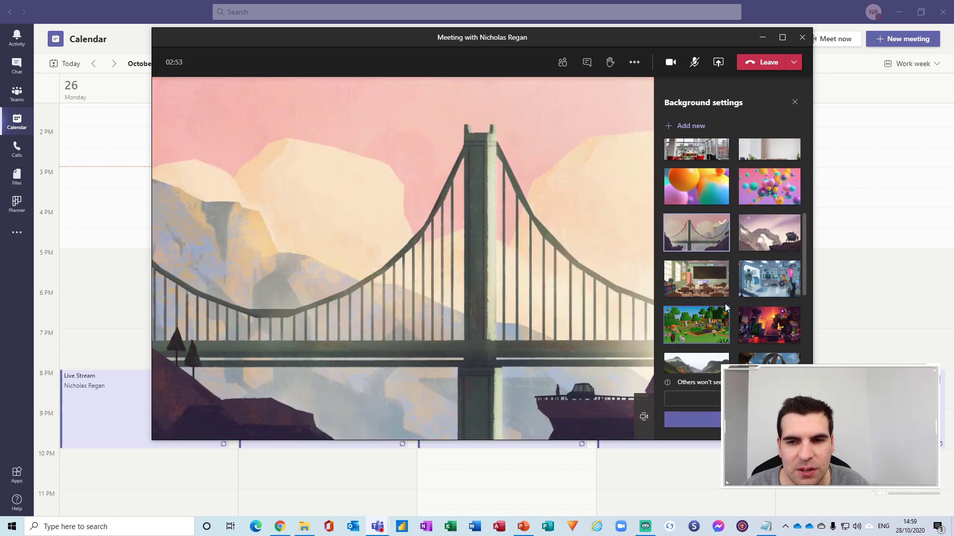
Step: Preview robot lab, Minecraft, mountain valley and Halo ring backgrounds, ending on the castle village
{"action": "key", "text": "Return"}
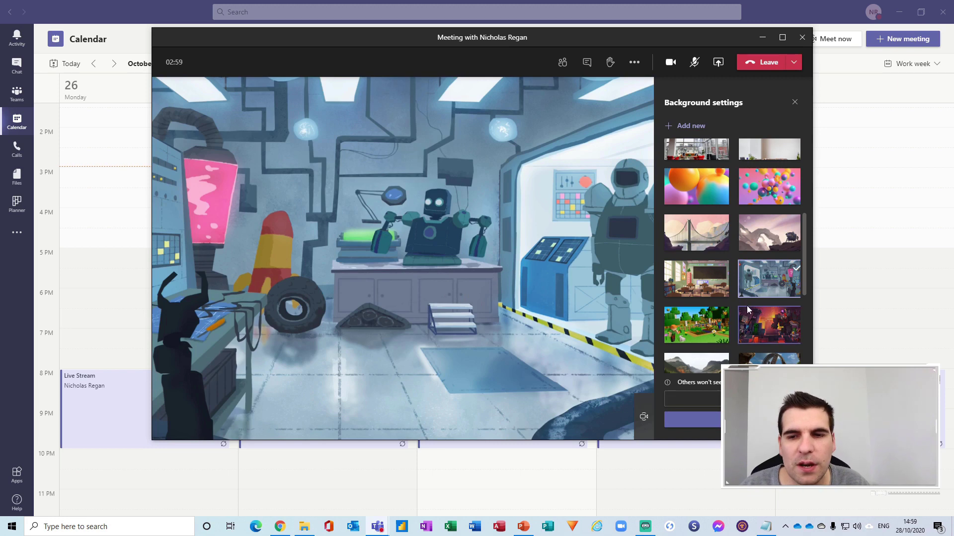
{"action": "key", "text": "Right"}
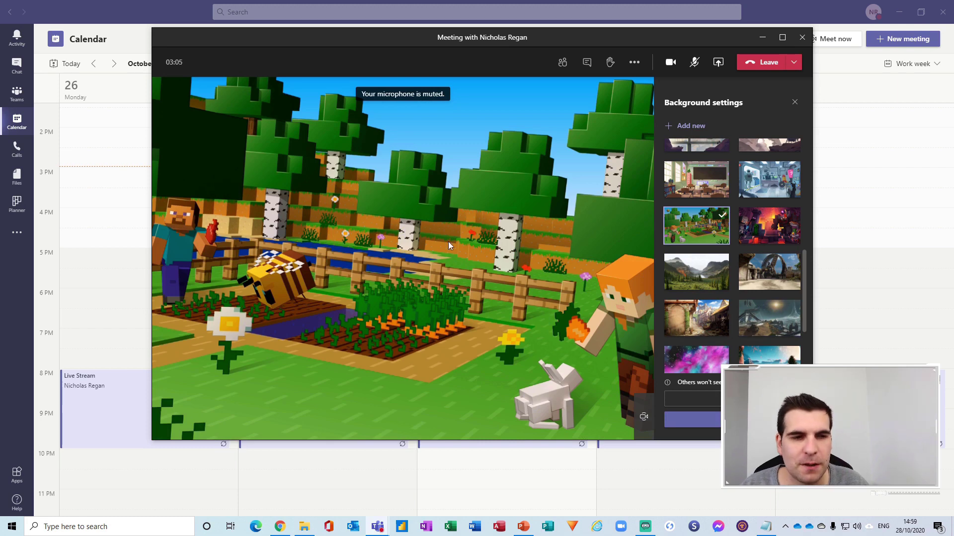
{"action": "left_click", "coordinate": [773, 241]}
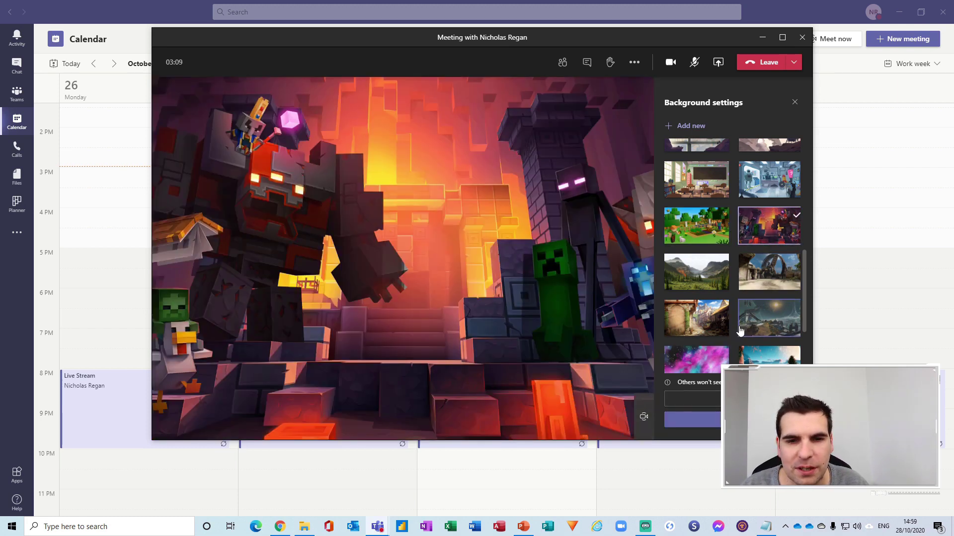
{"action": "scroll", "coordinate": [743, 266], "scroll_direction": "down", "scroll_amount": 1}
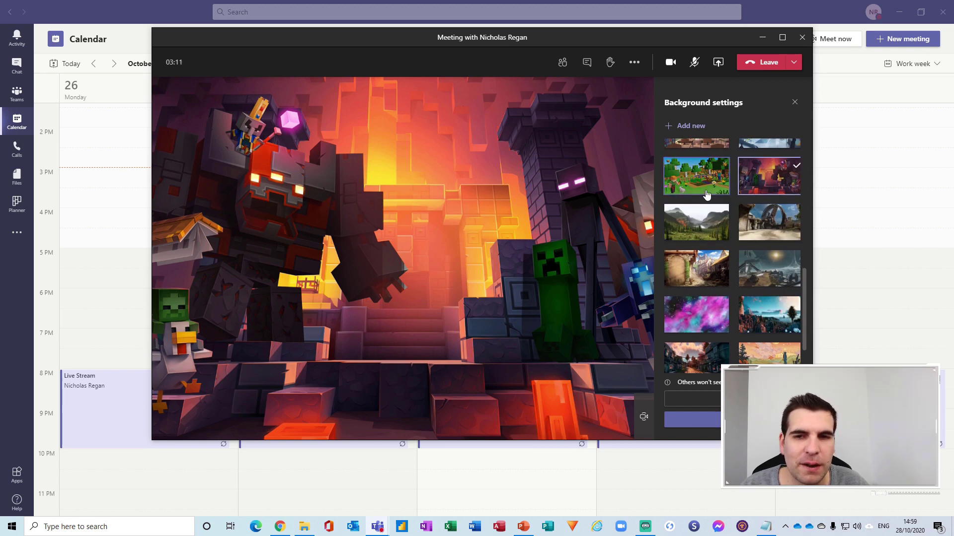
{"action": "left_click", "coordinate": [707, 232]}
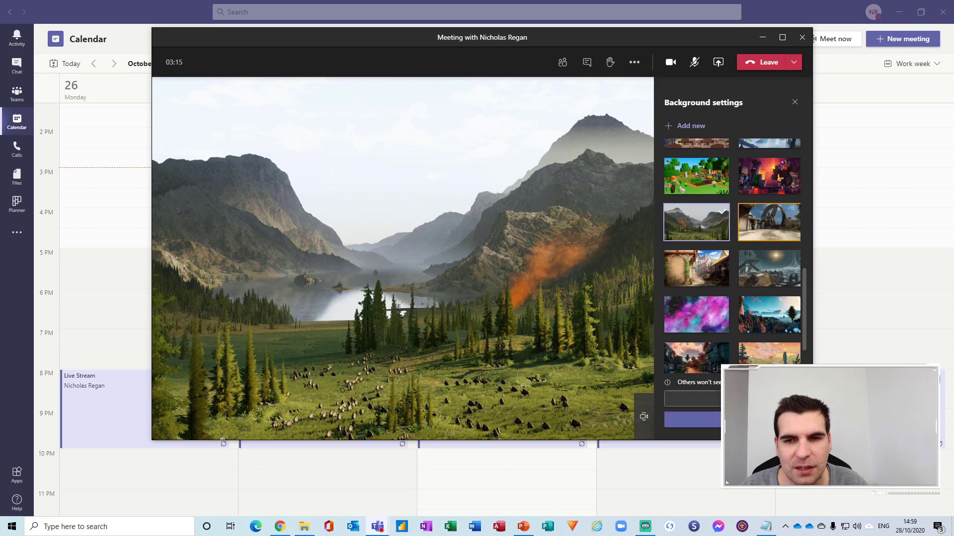
{"action": "left_click", "coordinate": [769, 222]}
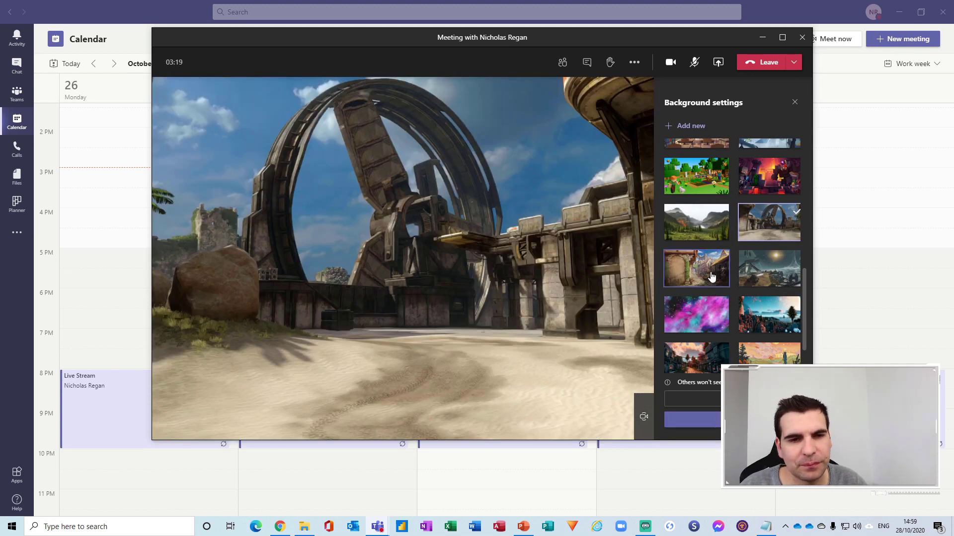
{"action": "left_click", "coordinate": [711, 277]}
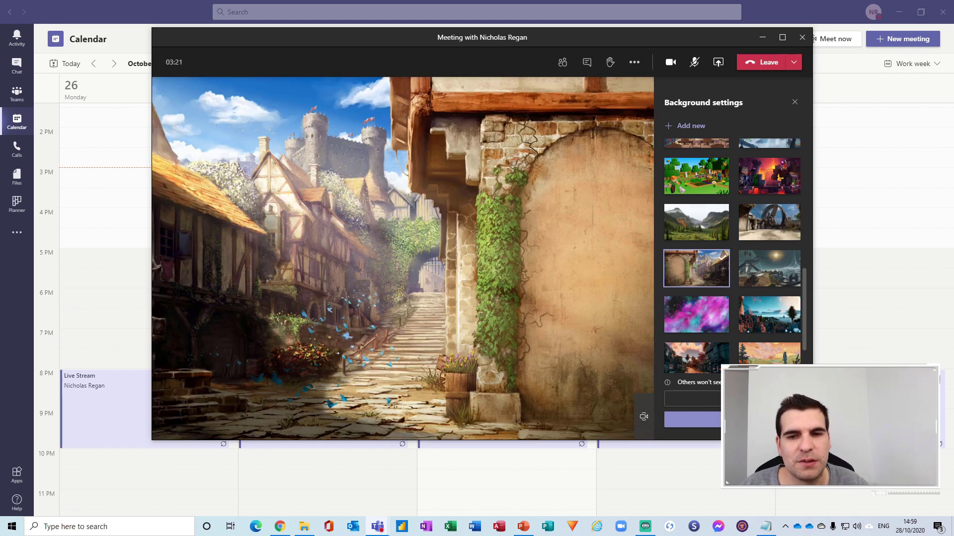
Step: Preview space station, pink galaxy, landscape and town backgrounds, then apply the cartoon living room
{"action": "left_click", "coordinate": [768, 278]}
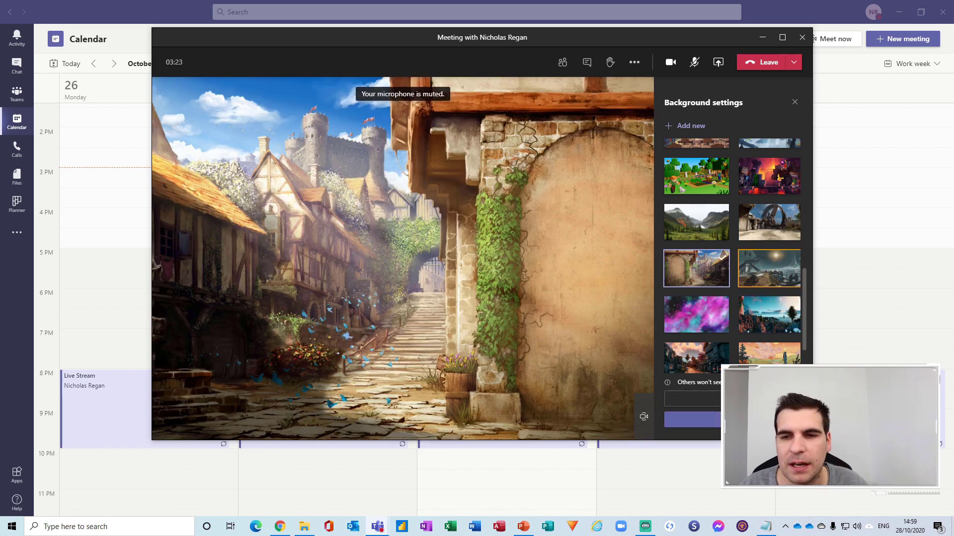
{"action": "scroll", "coordinate": [727, 312], "scroll_direction": "down", "scroll_amount": 1}
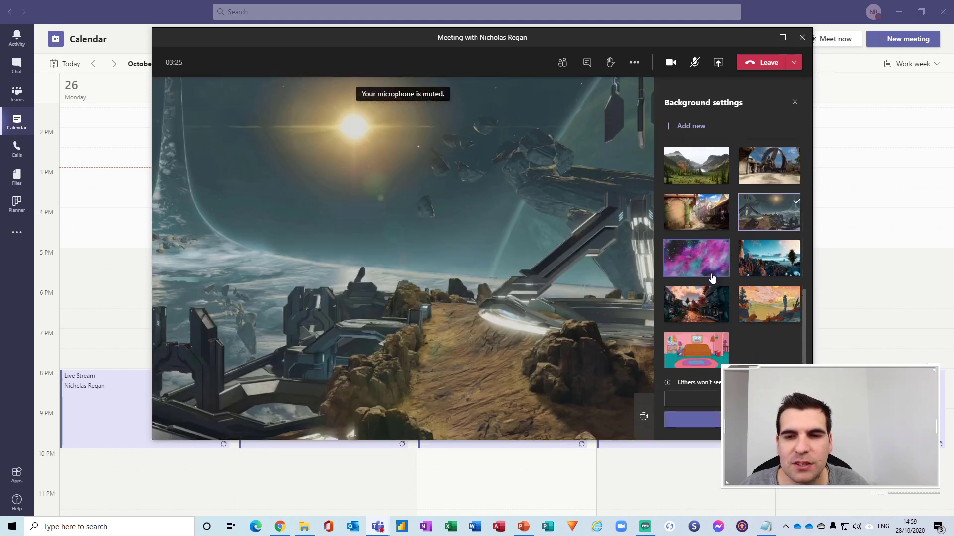
{"action": "left_click", "coordinate": [709, 268]}
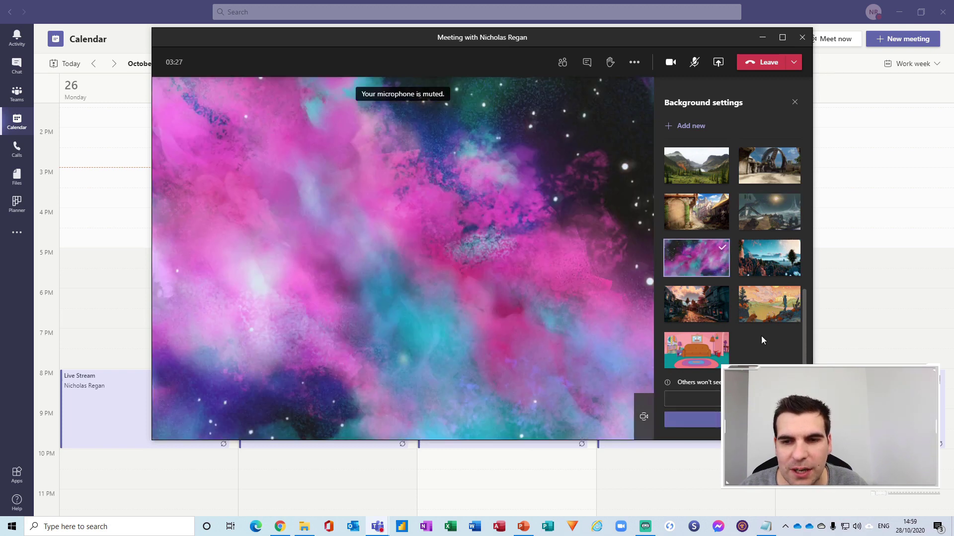
{"action": "left_click", "coordinate": [769, 259]}
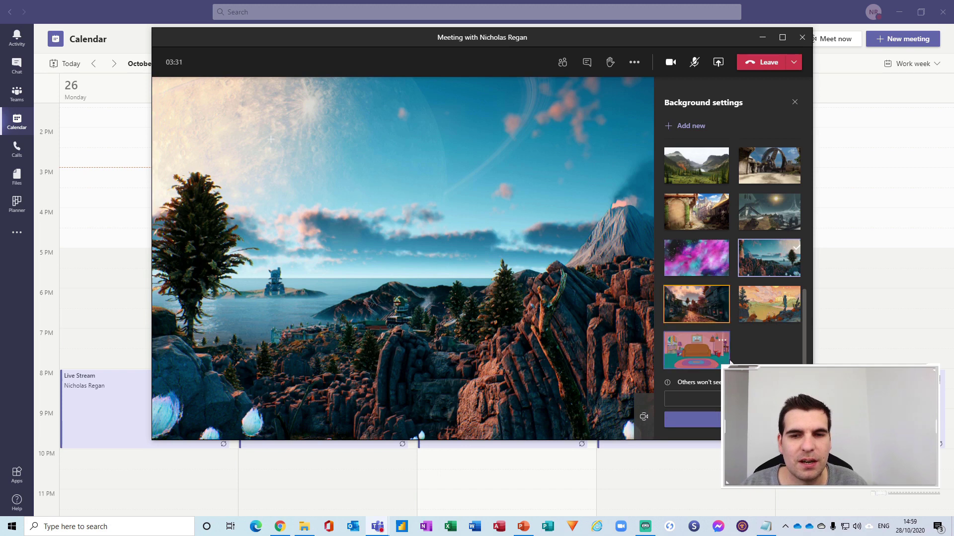
{"action": "left_click", "coordinate": [721, 311]}
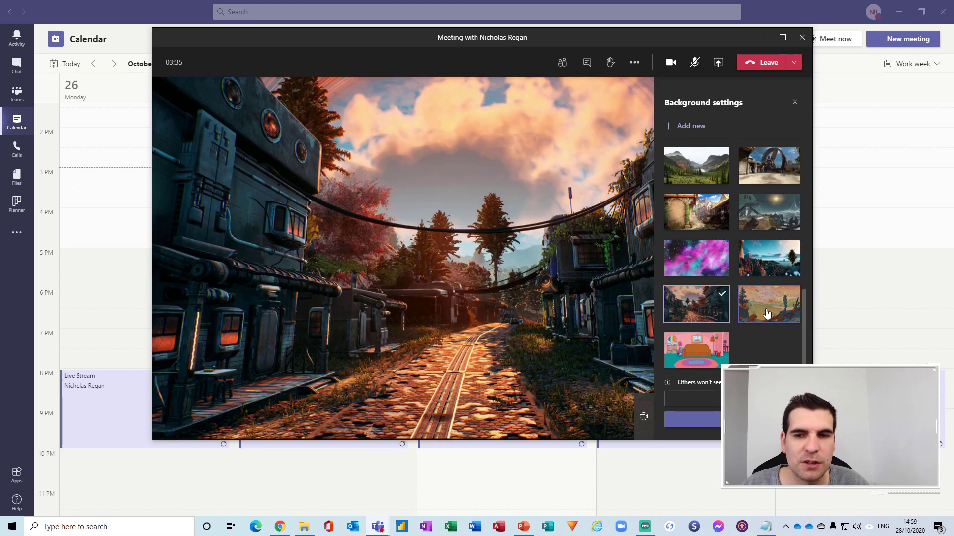
{"action": "left_click", "coordinate": [766, 313]}
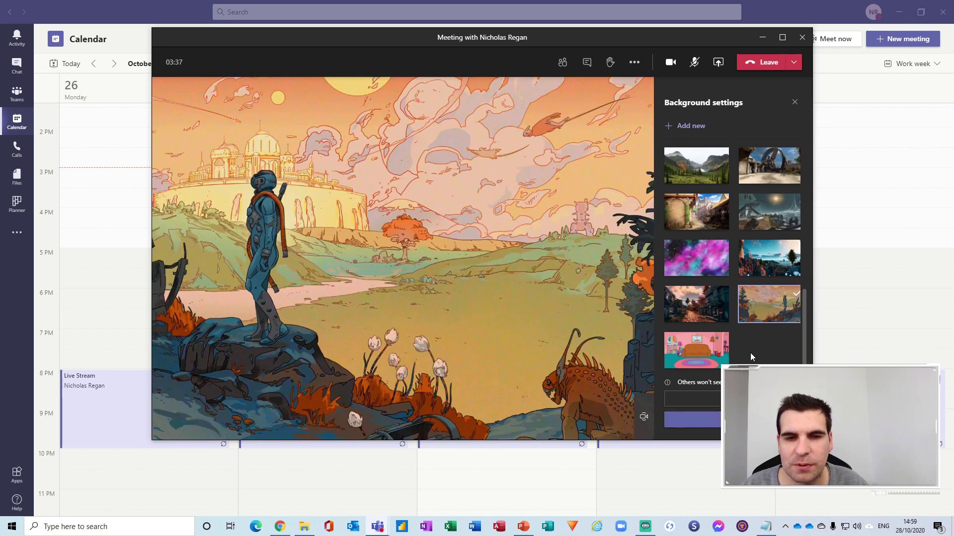
{"action": "left_click", "coordinate": [696, 353]}
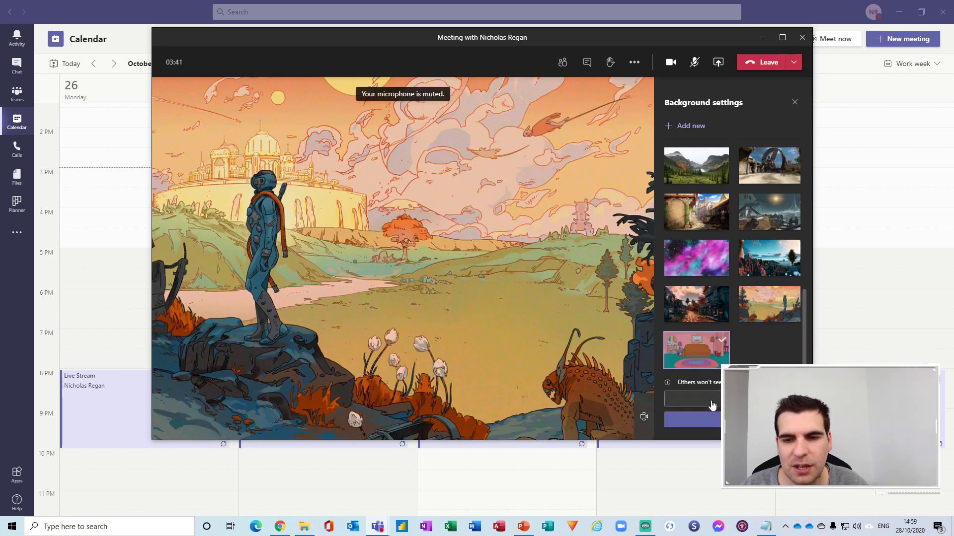
{"action": "left_click", "coordinate": [713, 422]}
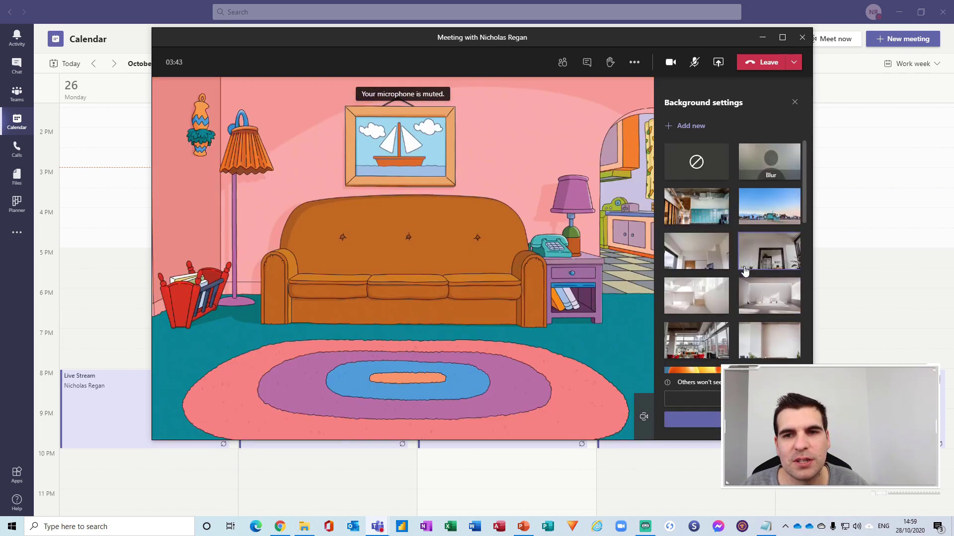
Step: Close the Background settings panel so the living room background fills the meeting stage
{"action": "left_click", "coordinate": [794, 102]}
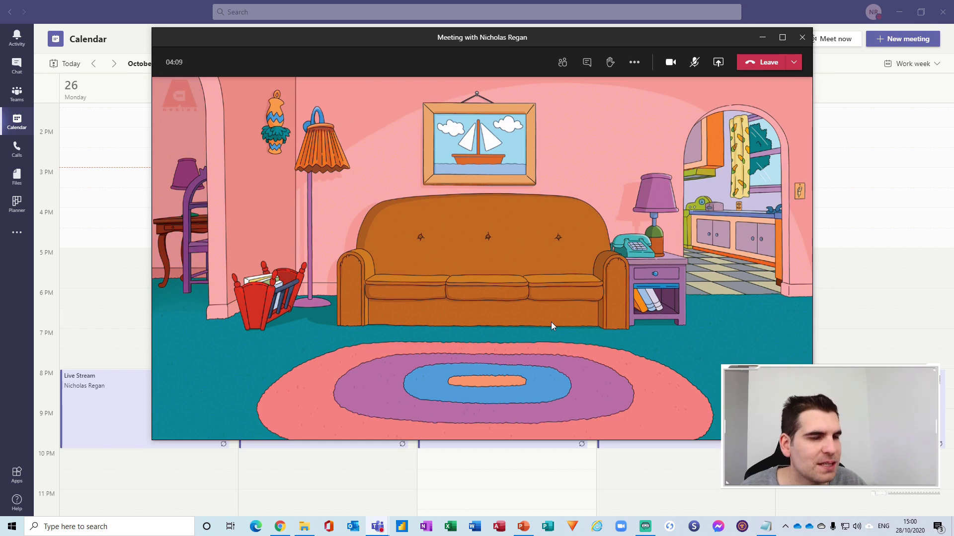
Step: Reopen Apply background effects from More actions and choose Blur instead of the living room
{"action": "left_click", "coordinate": [635, 62]}
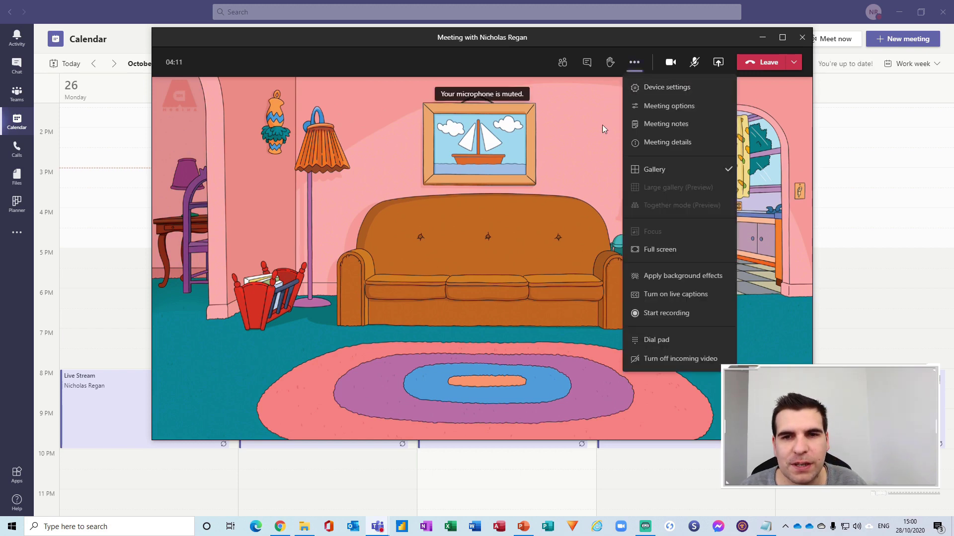
{"action": "left_click", "coordinate": [673, 280]}
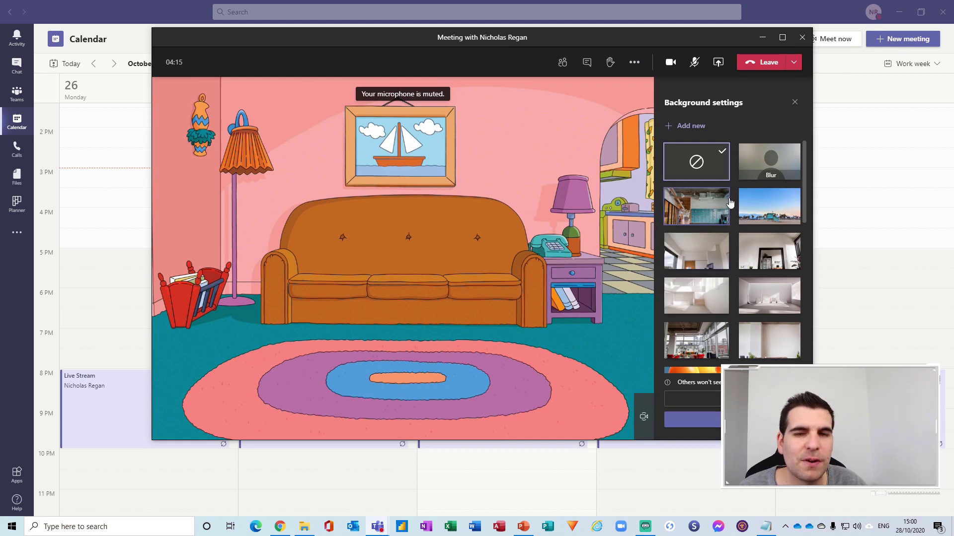
{"action": "left_click", "coordinate": [784, 164]}
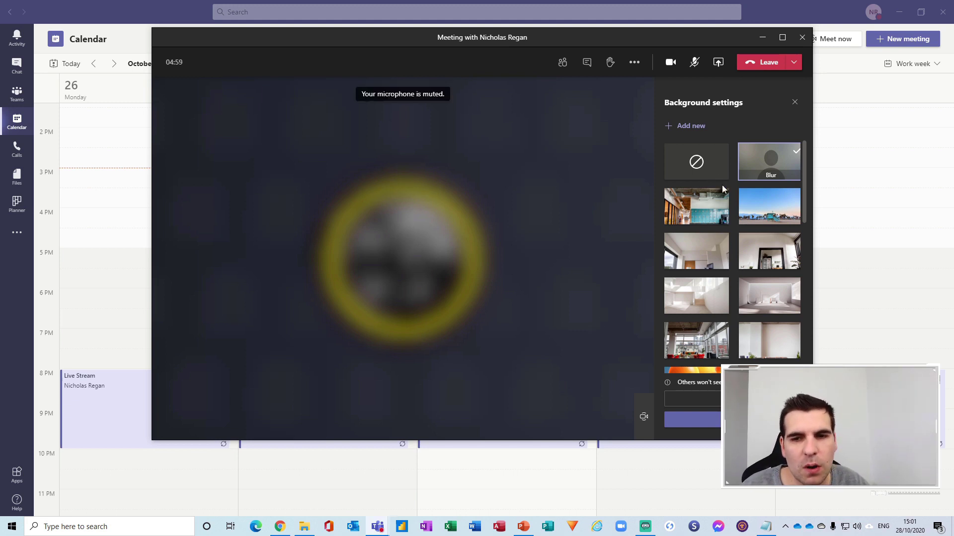
Step: Switch the background effect to None and close the Background settings panel
{"action": "scroll", "coordinate": [734, 214], "scroll_direction": "down", "scroll_amount": 10}
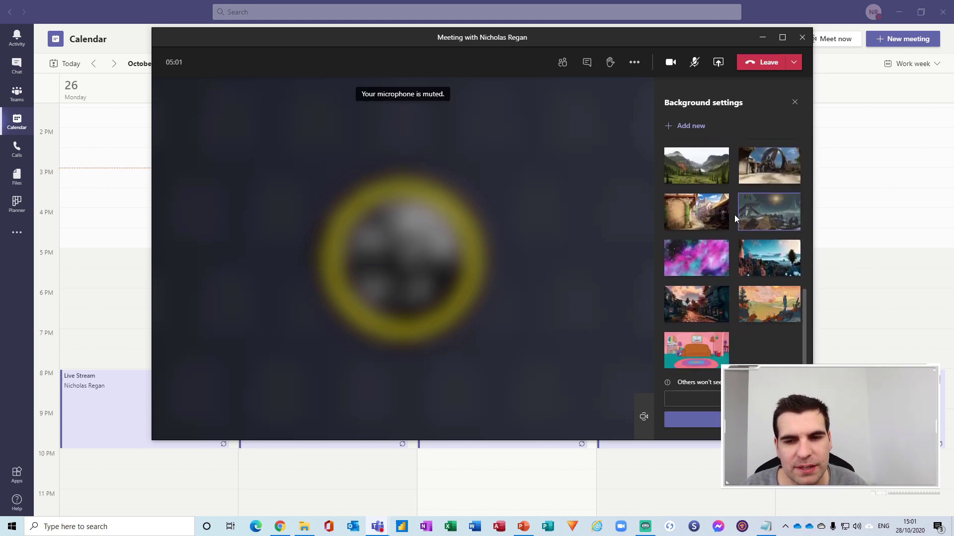
{"action": "scroll", "coordinate": [737, 209], "scroll_direction": "up", "scroll_amount": 10}
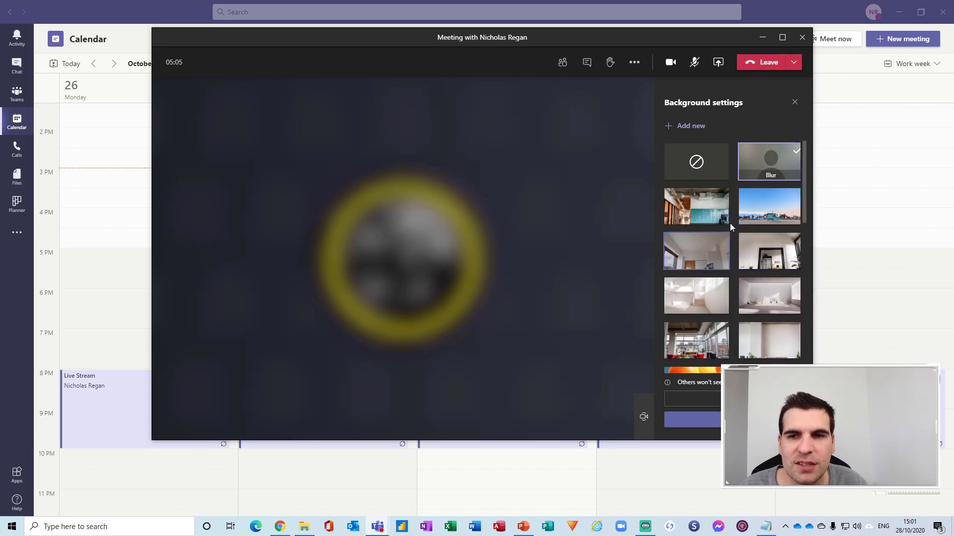
{"action": "scroll", "coordinate": [731, 208], "scroll_direction": "down", "scroll_amount": 10}
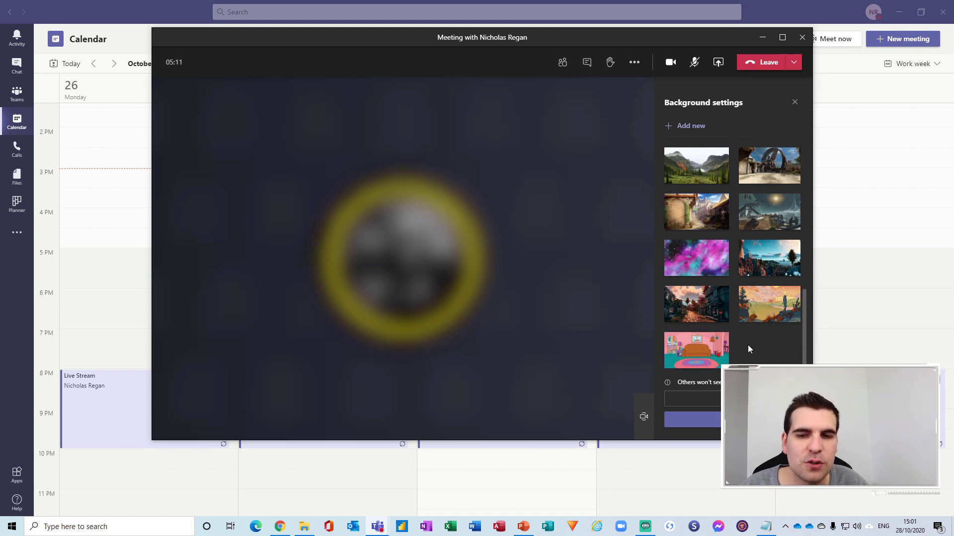
{"action": "scroll", "coordinate": [747, 345], "scroll_direction": "up", "scroll_amount": 10}
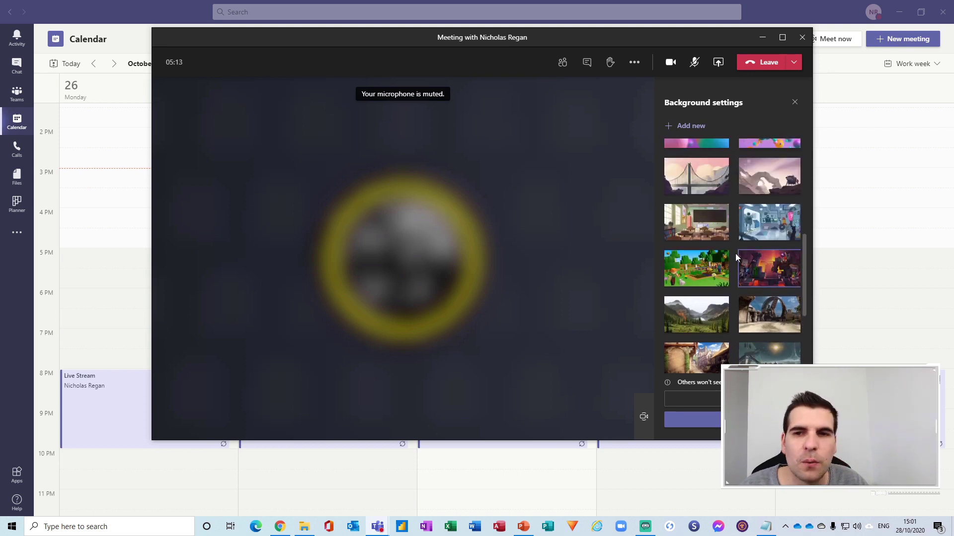
{"action": "left_click", "coordinate": [714, 167]}
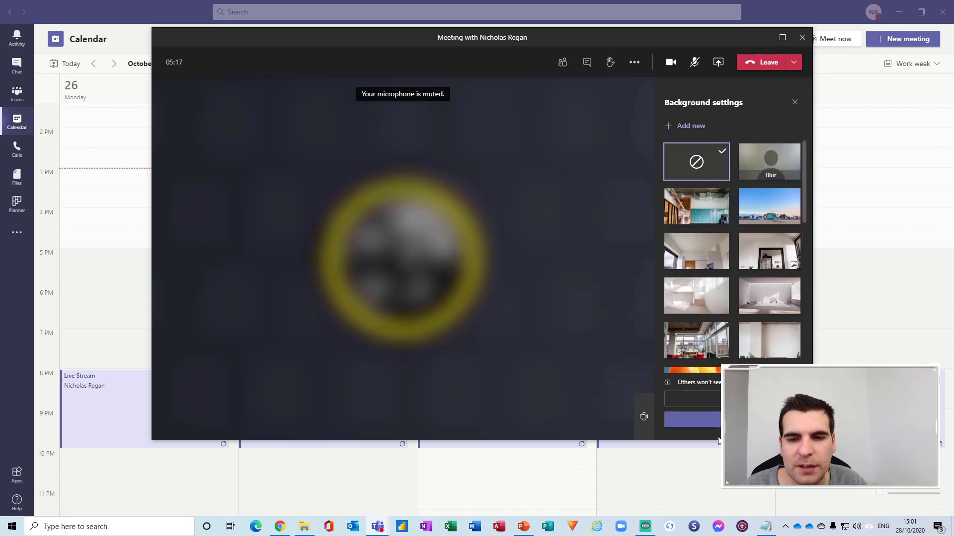
{"action": "left_click", "coordinate": [794, 102]}
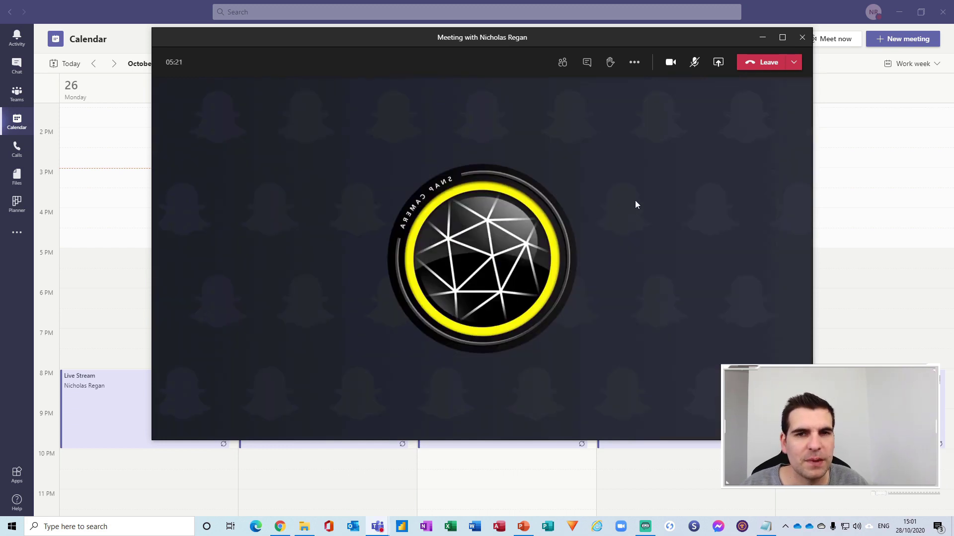
Step: Choose End meeting from the Leave menu and confirm ending it for everyone
{"action": "left_click", "coordinate": [793, 63]}
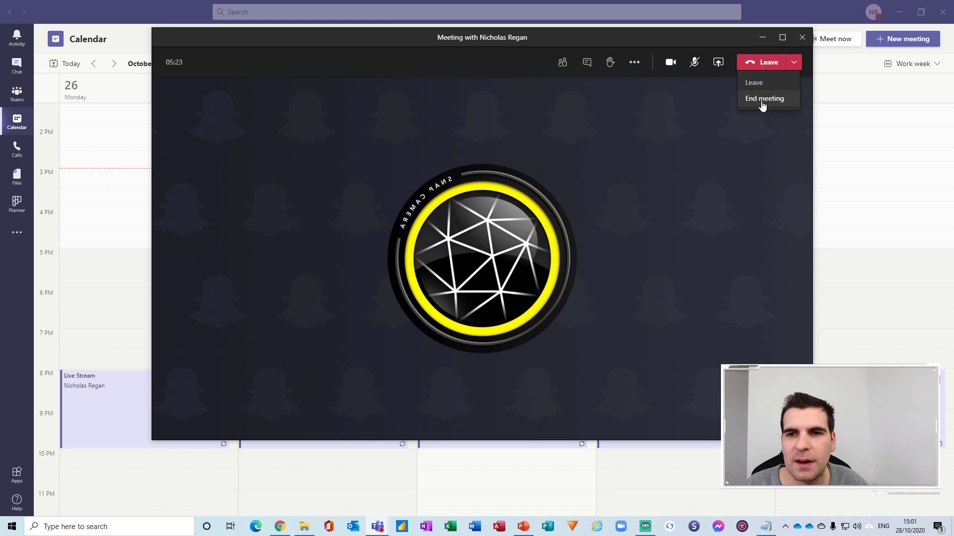
{"action": "left_click", "coordinate": [762, 102]}
{"action": "left_click", "coordinate": [546, 258]}
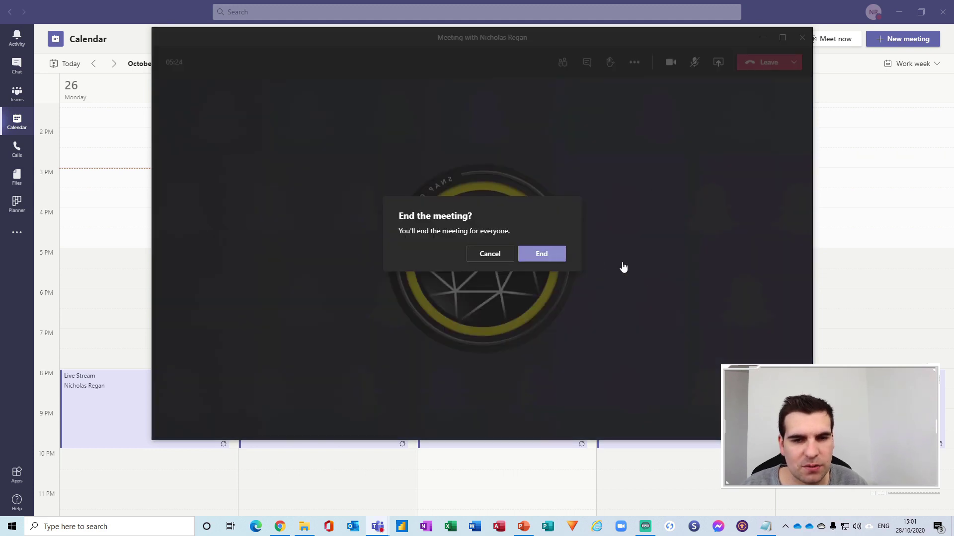